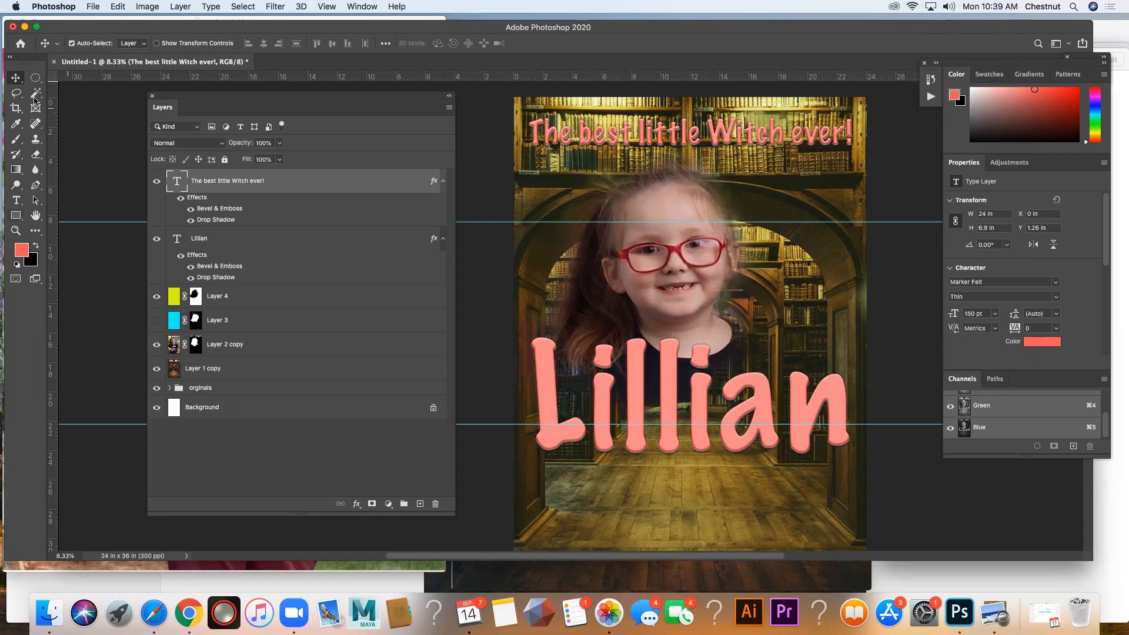
Step: Add a new layer above the text layers and draw a black-to-white gradient downward from the poster's top edge
click(16, 170)
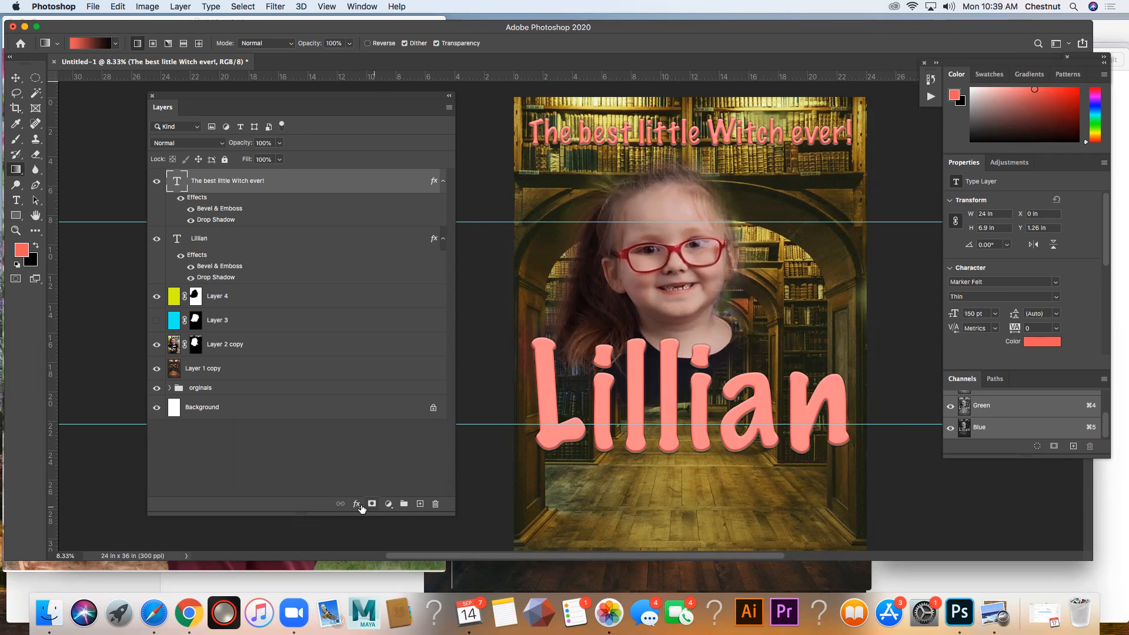
click(420, 504)
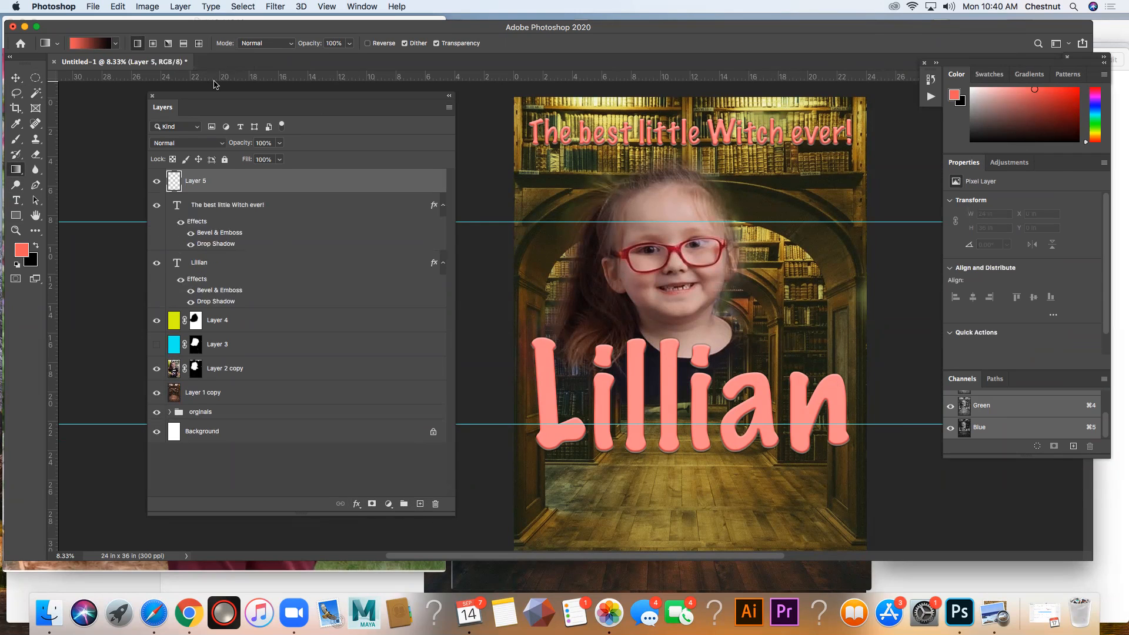
drag(217, 98, 256, 97)
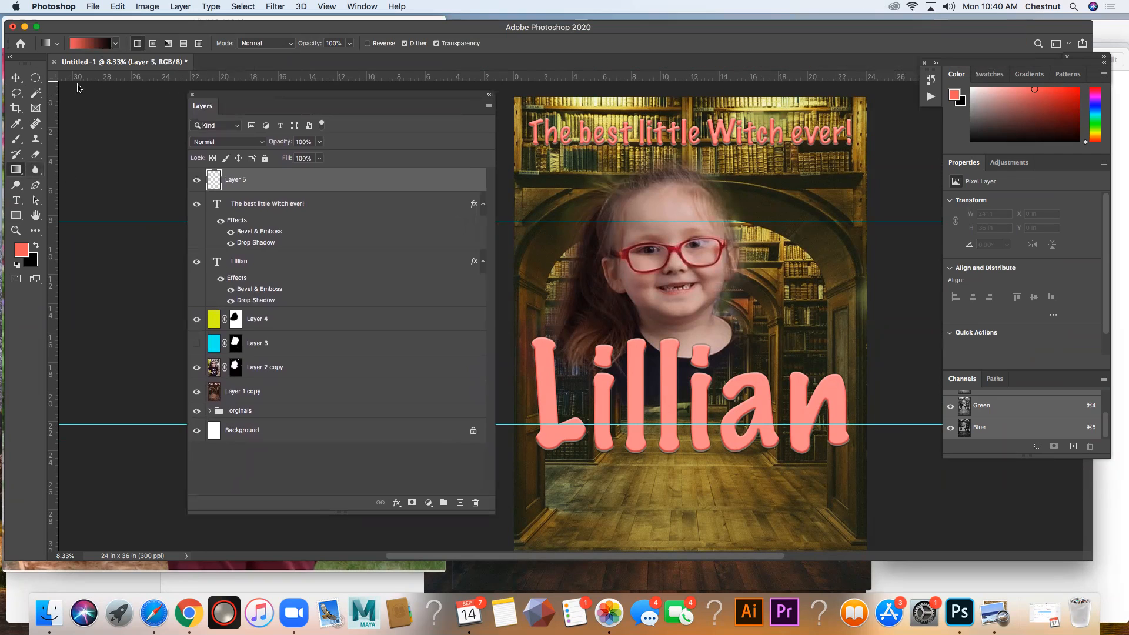
mouse_move(20, 173)
mouse_down()
mouse_move(71, 182)
mouse_move(49, 173)
mouse_up()
click(69, 172)
click(17, 262)
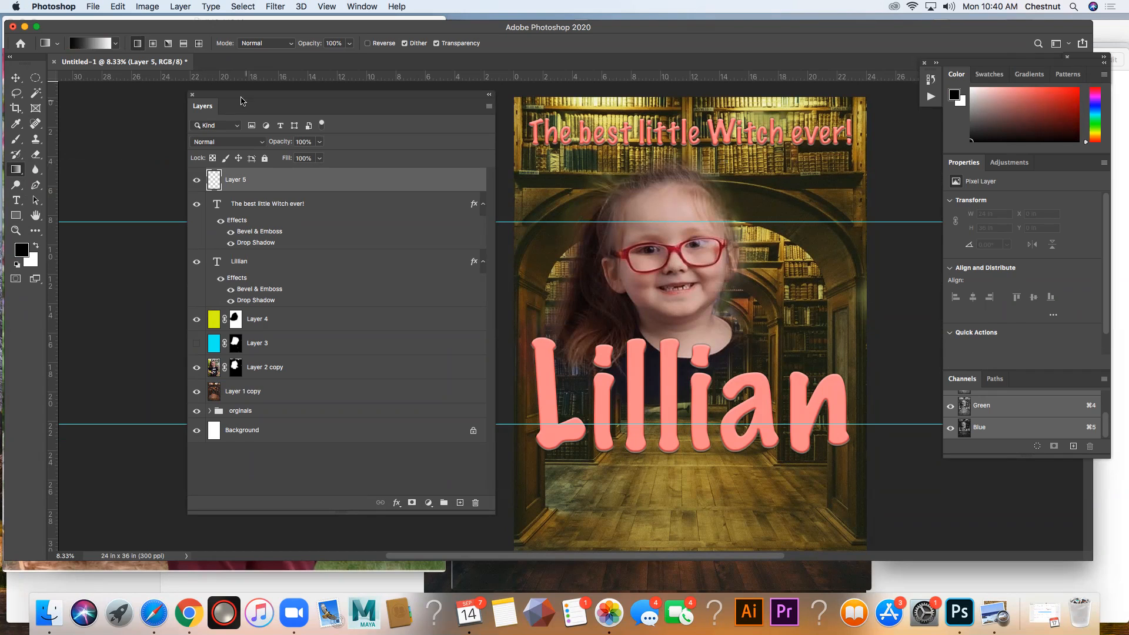
drag(664, 99, 671, 197)
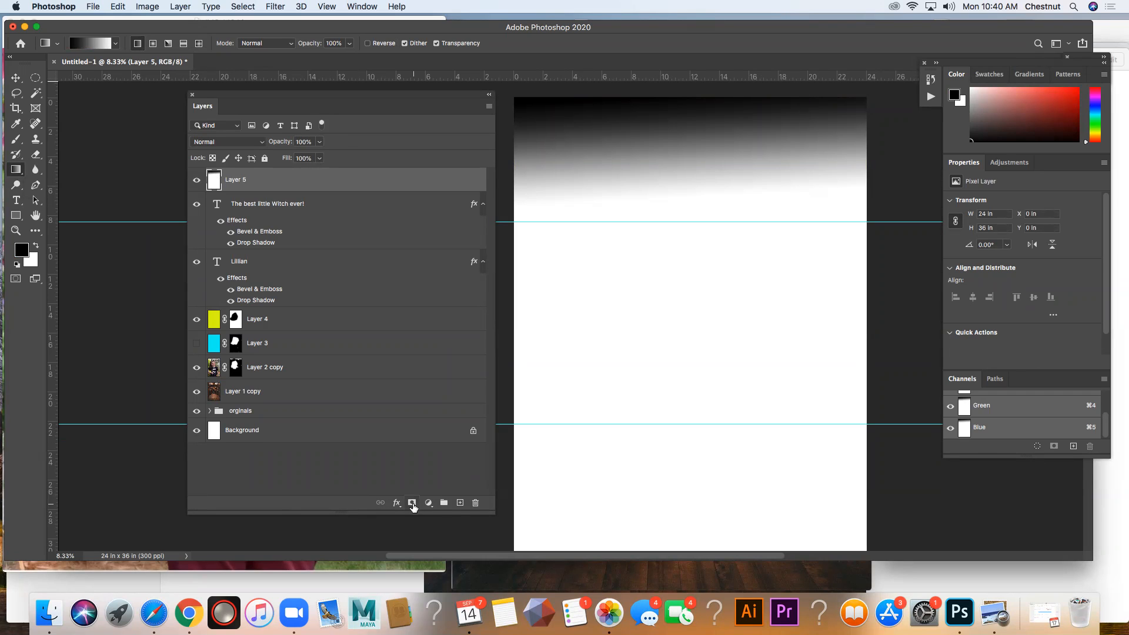
Step: Set the top gradient layer's blend mode to Multiply and move it below both text layers, just above Layer 4
click(259, 142)
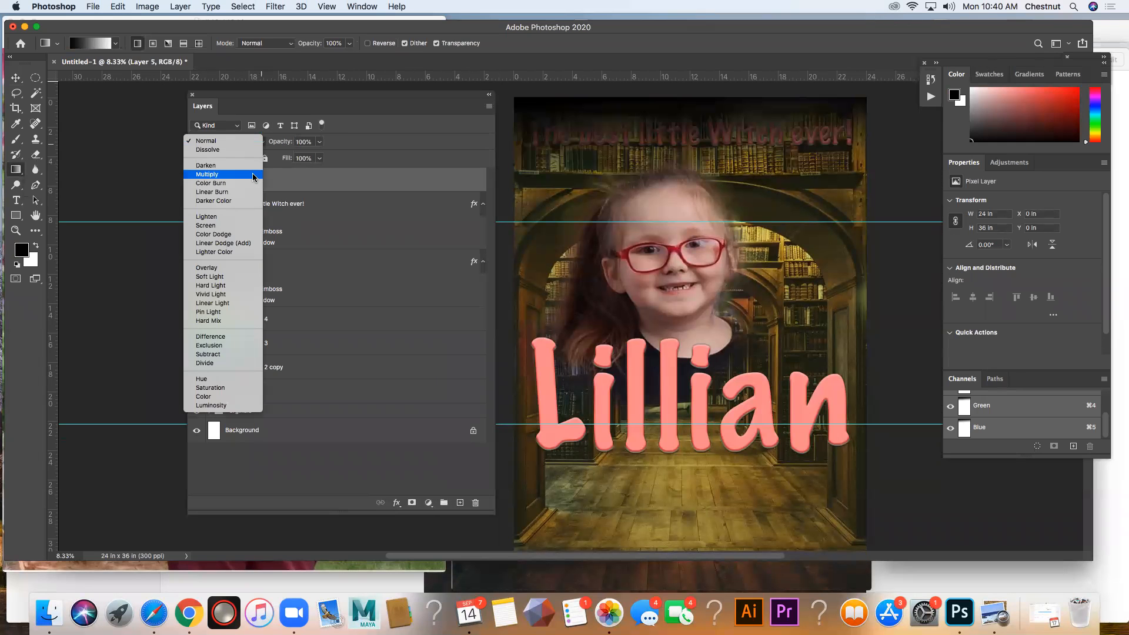
click(254, 177)
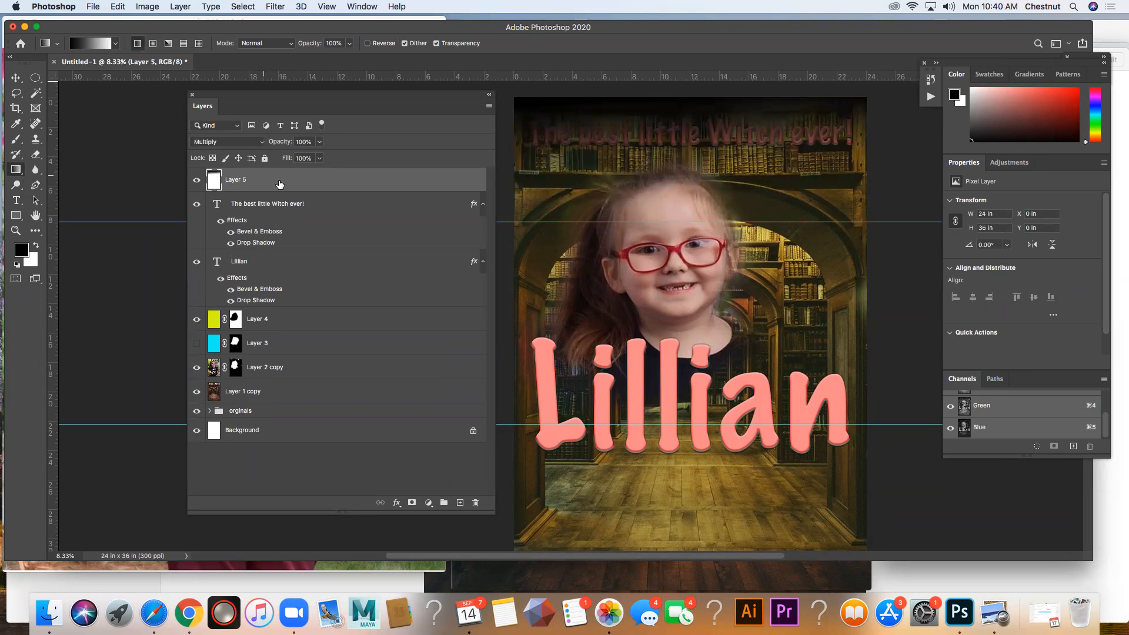
drag(280, 186, 280, 313)
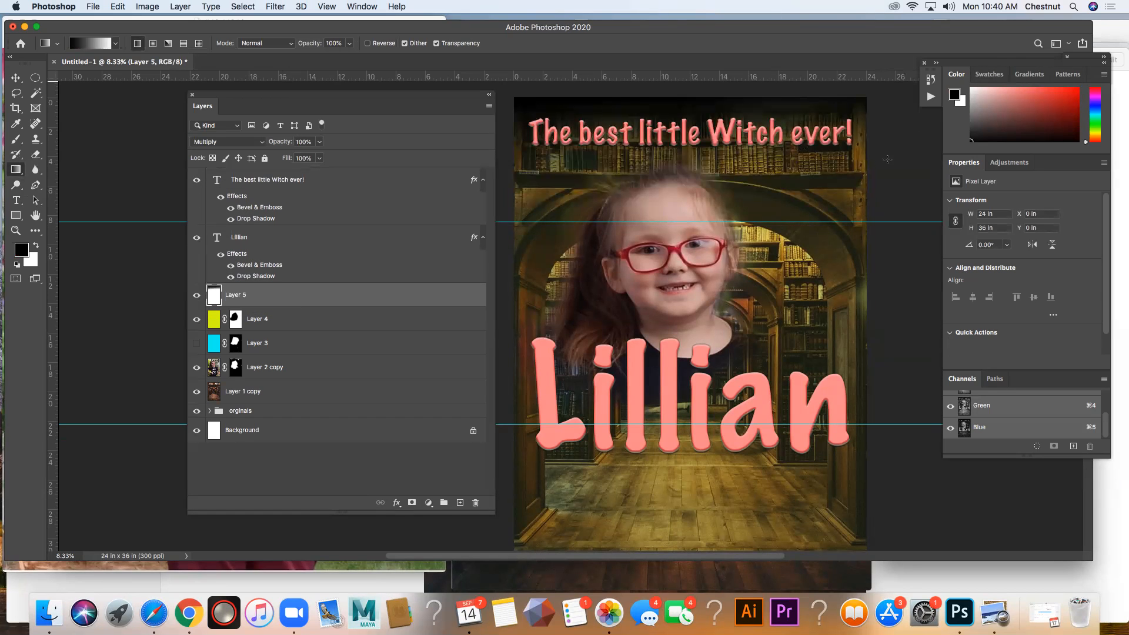
Step: Add another layer with a black-to-white gradient rising from the poster's bottom to the lower part of the large name, set to Multiply
click(459, 503)
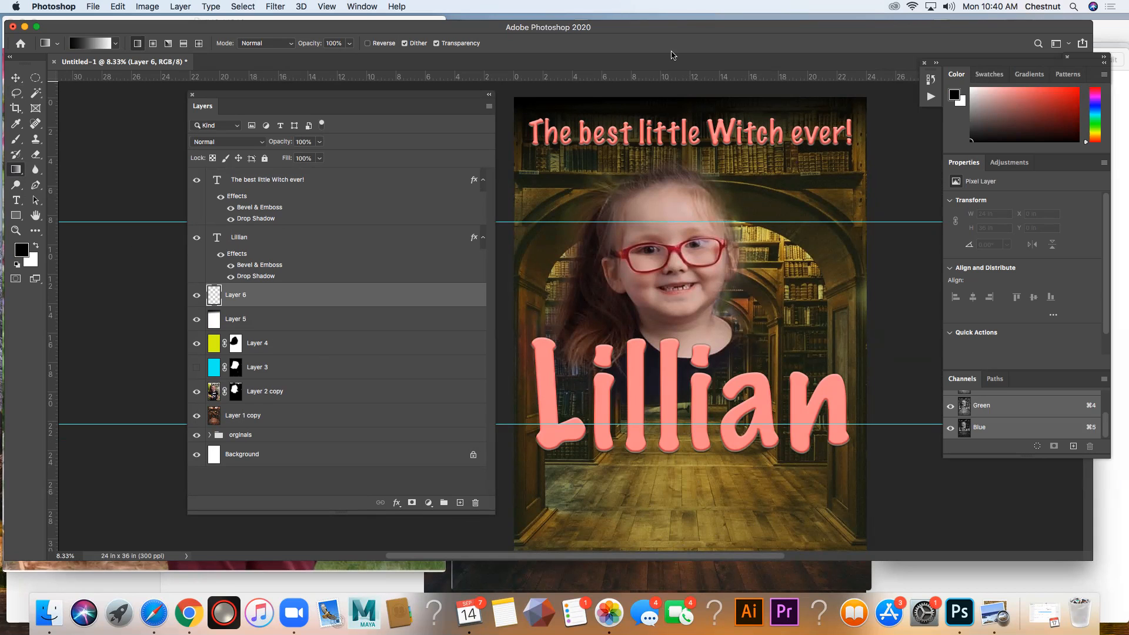
scroll(763, 445, down, 3)
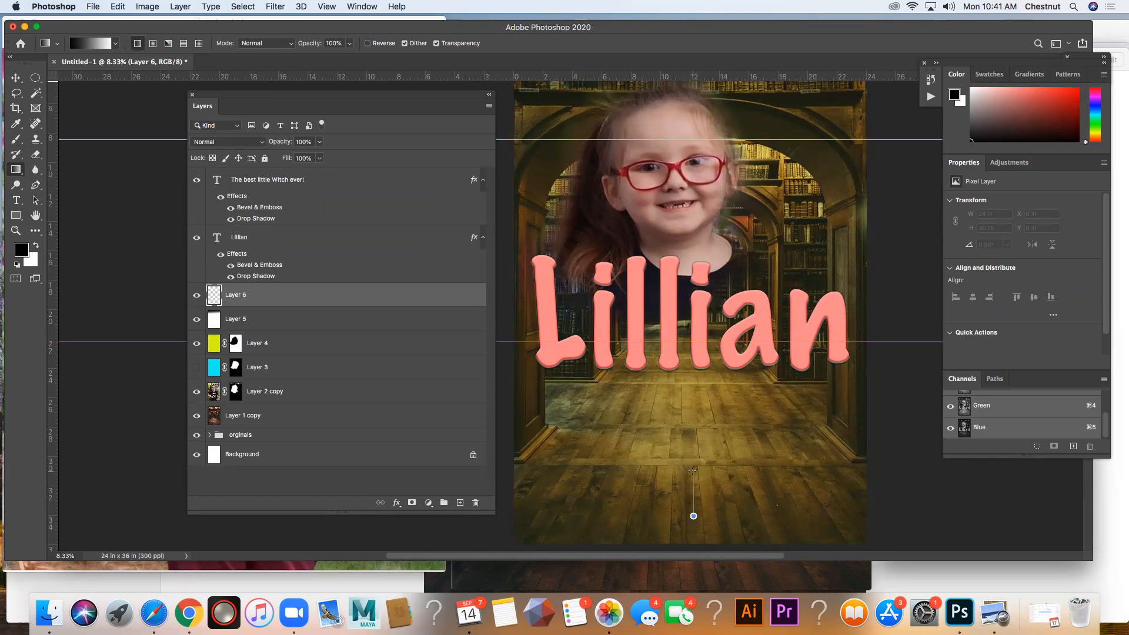
drag(693, 470, 693, 470)
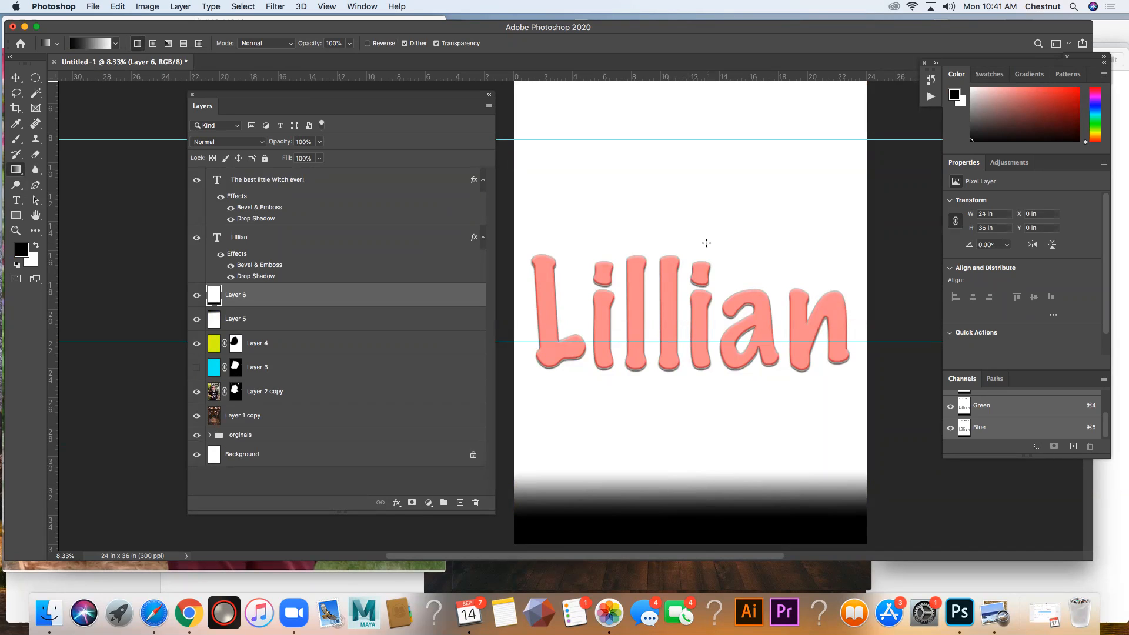
drag(688, 521, 676, 245)
drag(690, 515, 684, 158)
drag(689, 503, 678, 359)
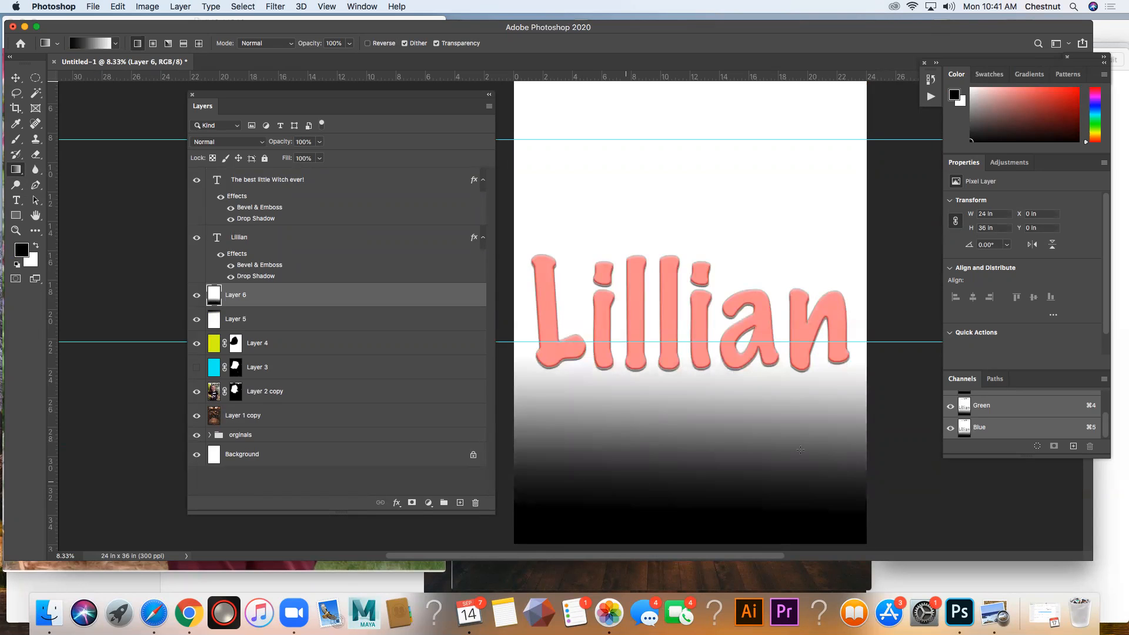
drag(542, 496, 879, 395)
drag(845, 156, 710, 265)
drag(680, 537, 670, 385)
drag(678, 478, 677, 333)
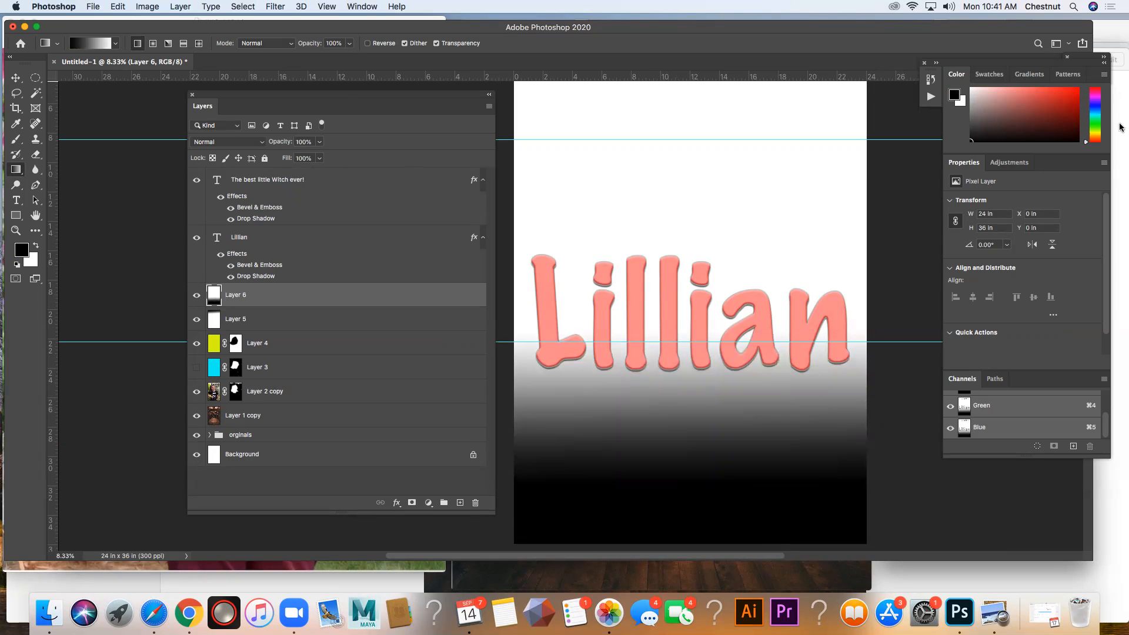
click(262, 143)
click(258, 174)
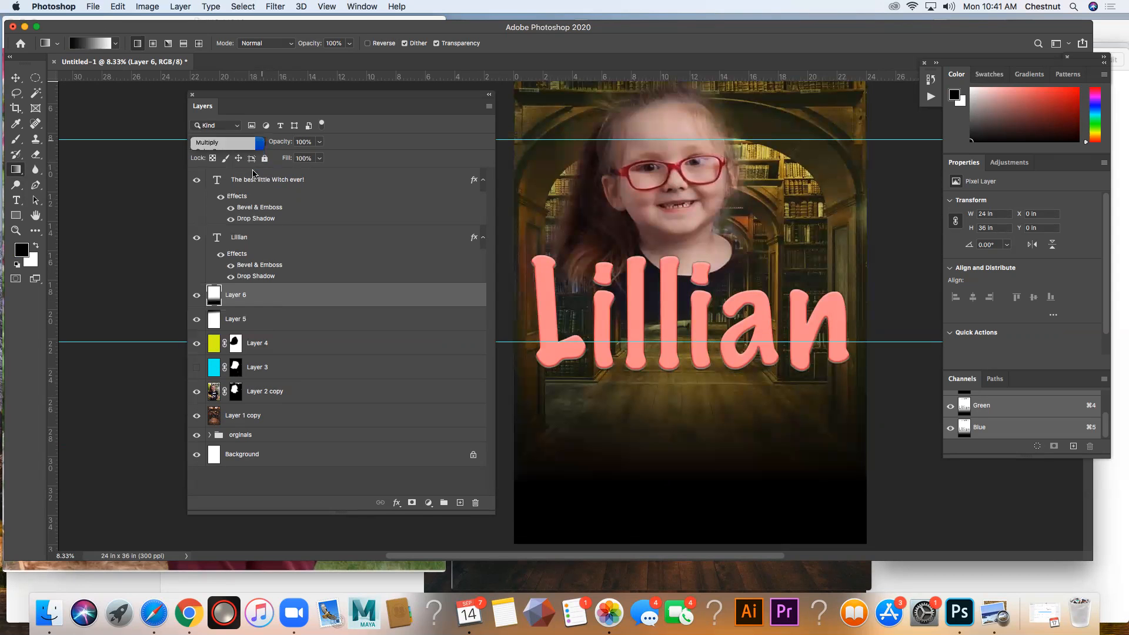
Step: Place a horizontal guide along the bottom of the large name title, with the whole poster in view
scroll(775, 395, up, 1)
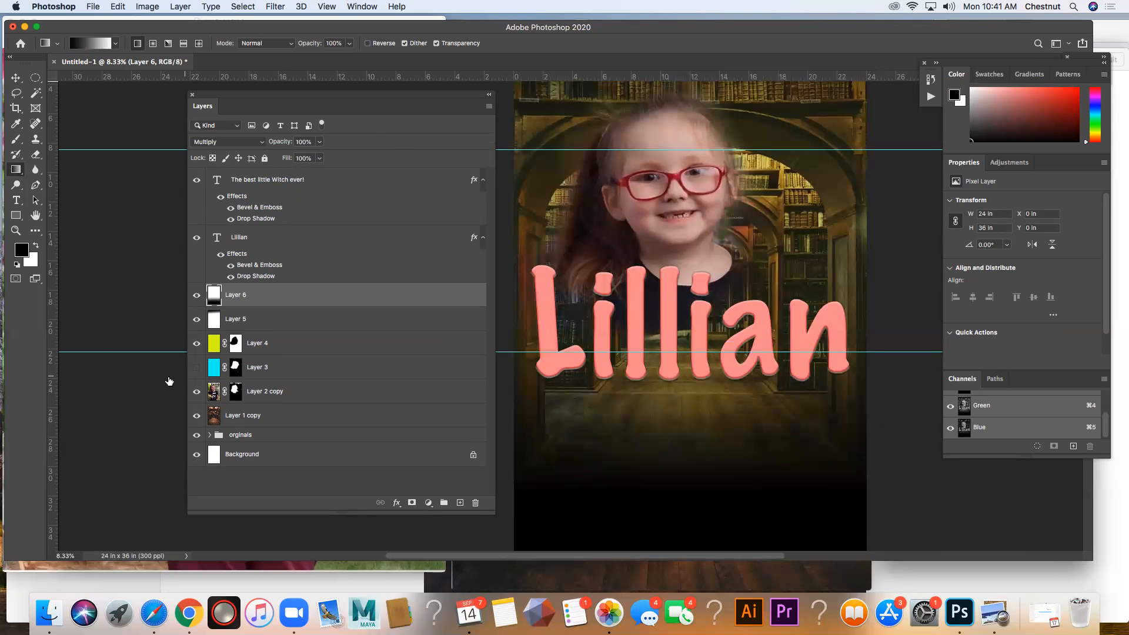
click(16, 230)
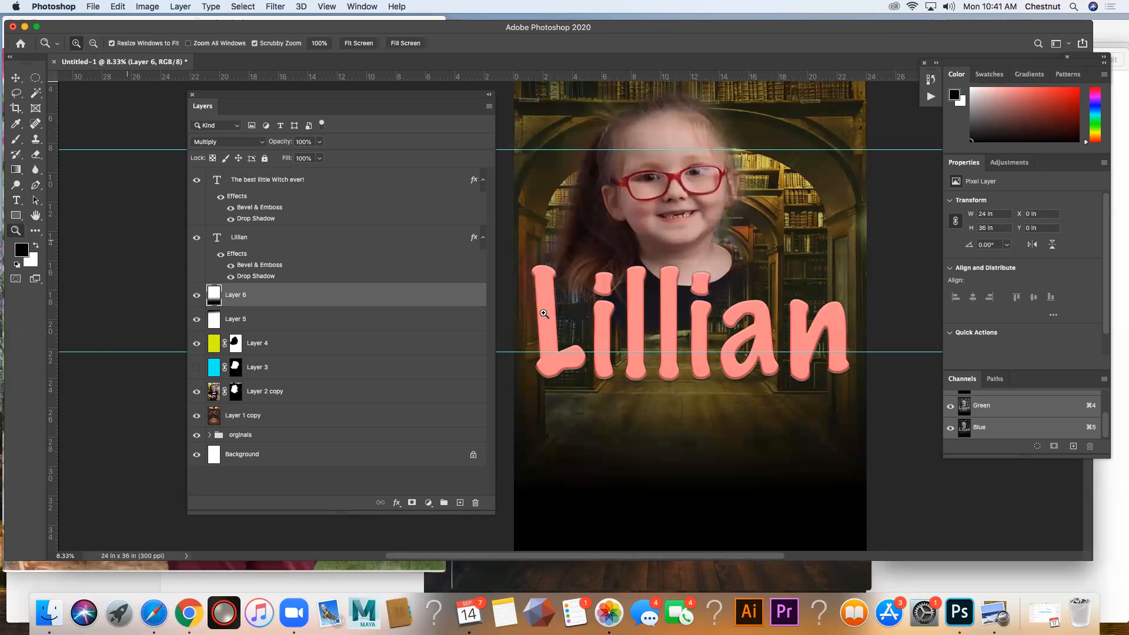
alt+click(687, 355)
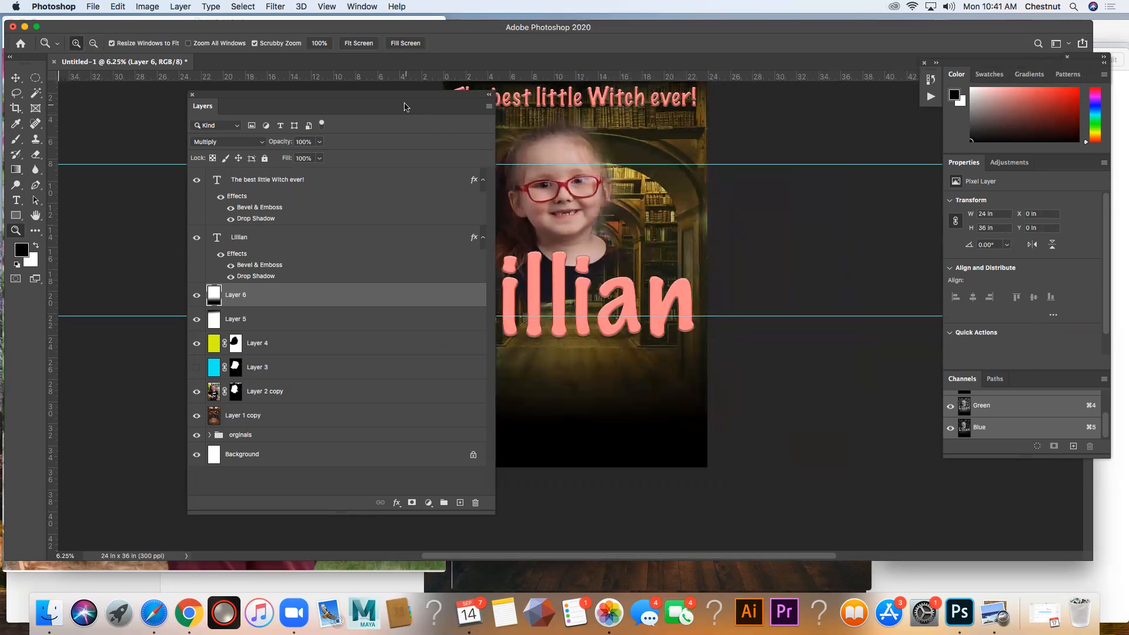
click(359, 44)
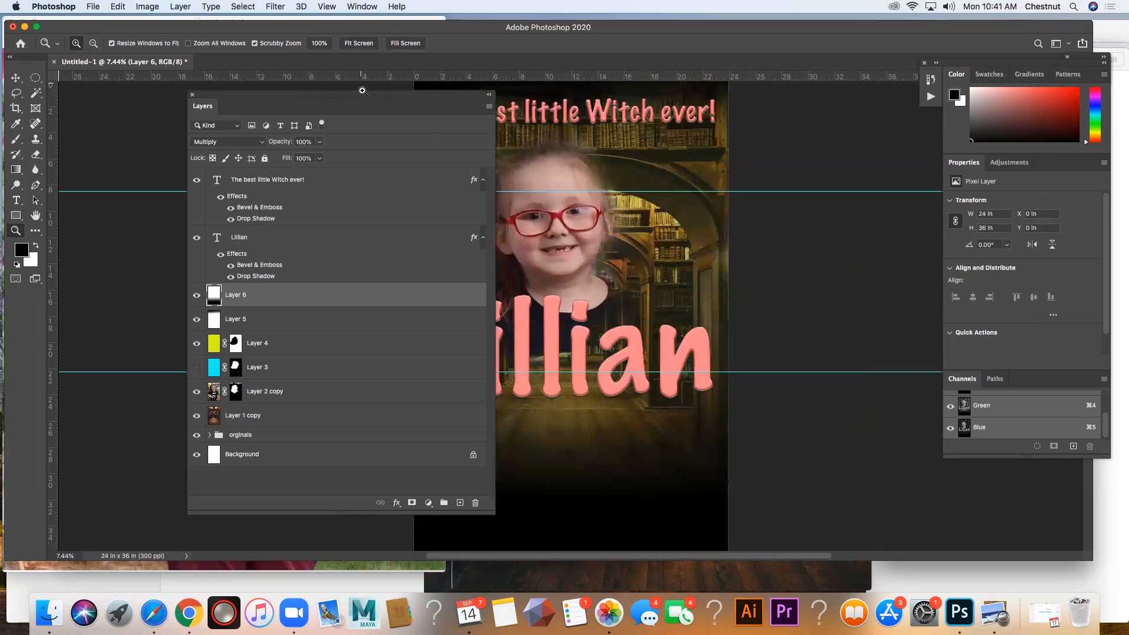
drag(358, 98, 241, 94)
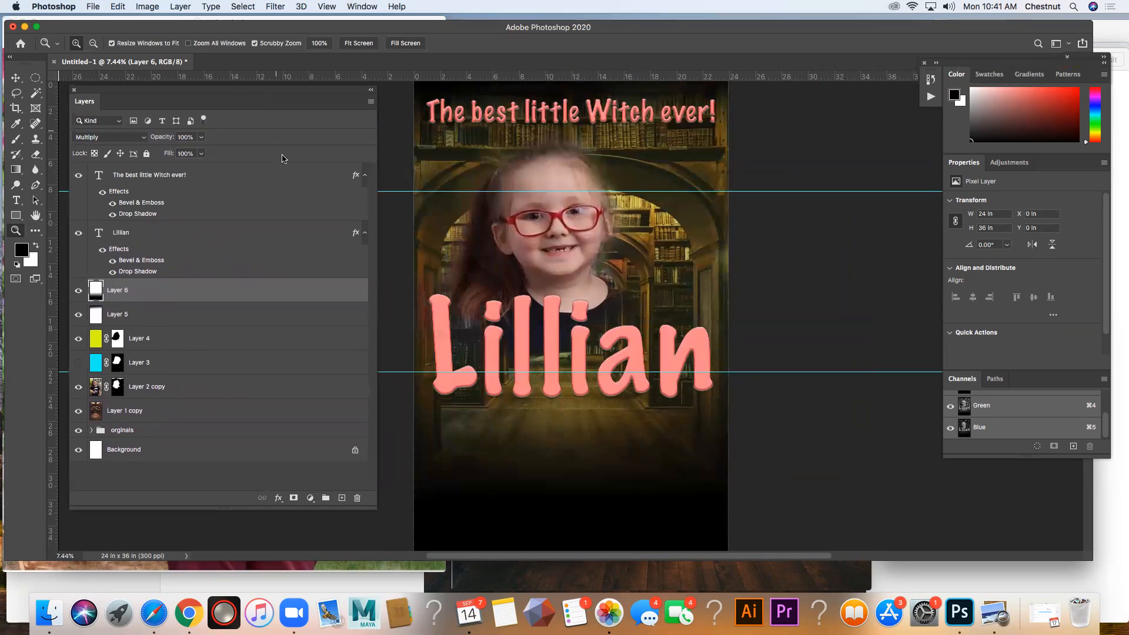
click(10, 79)
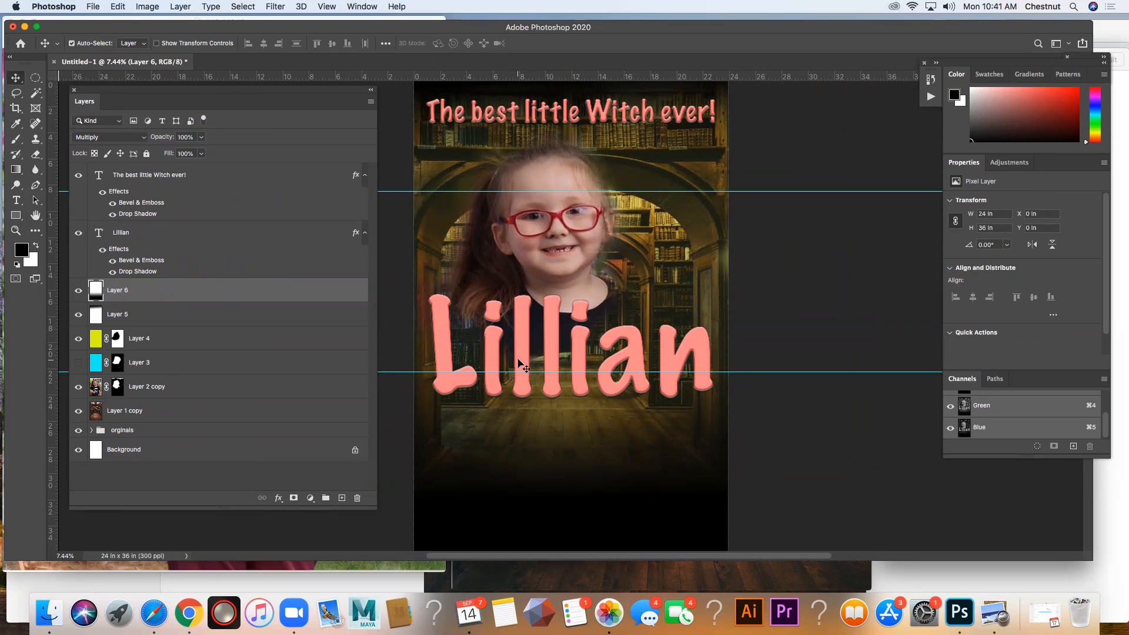
drag(472, 75, 446, 400)
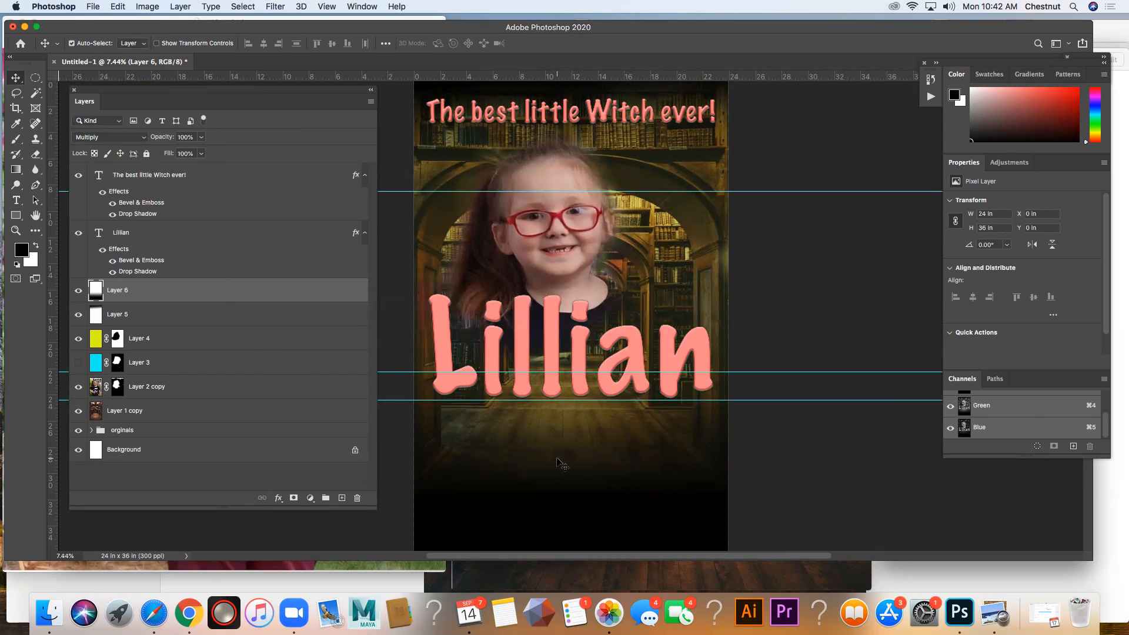
Step: Switch to Safari and search Google Images for "text at bottom of movie poster"
click(153, 620)
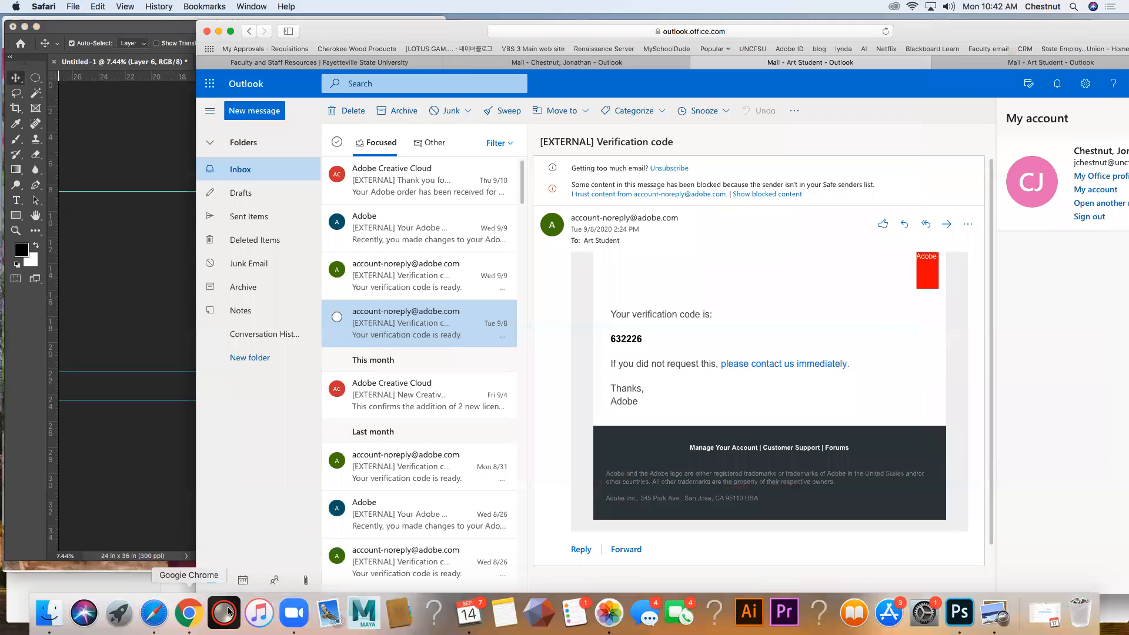
click(536, 33)
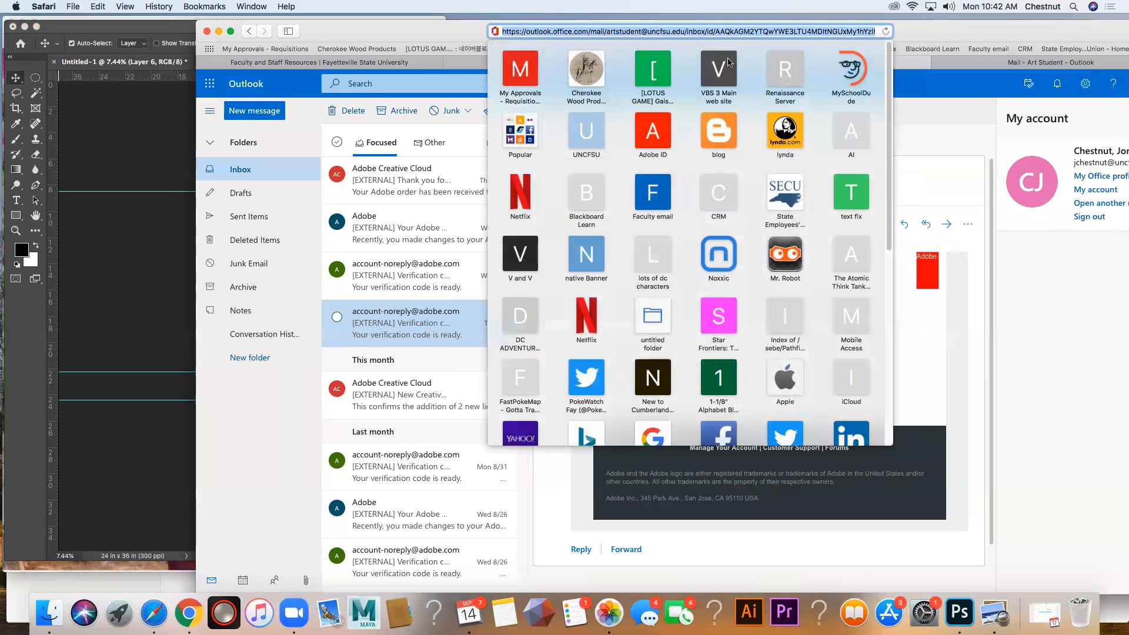
text(t)
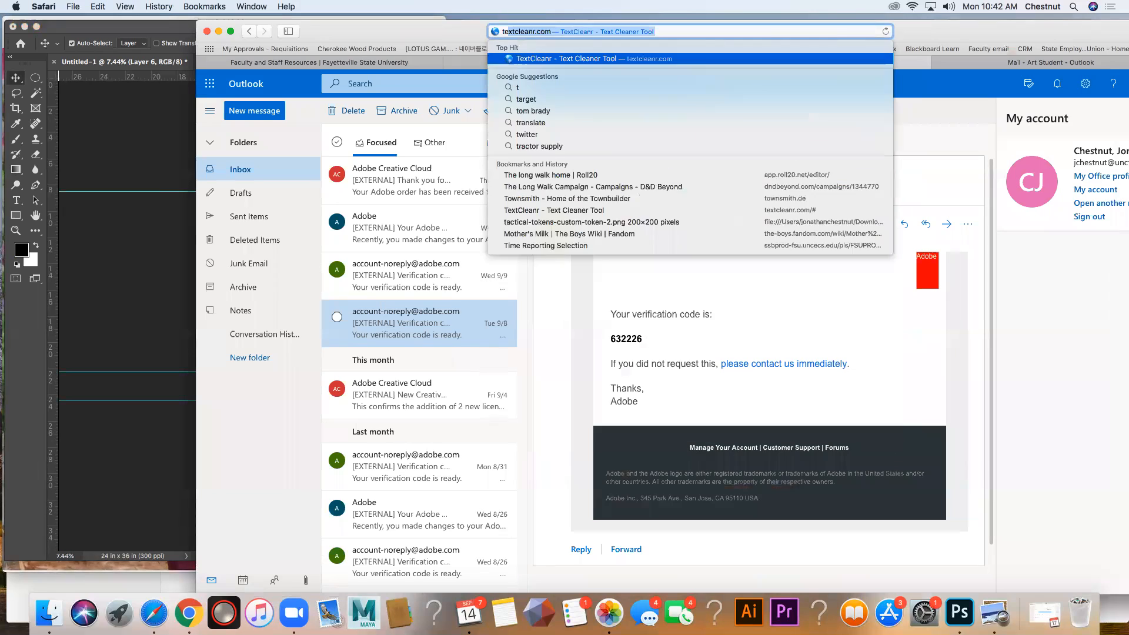
text(ext for botto)
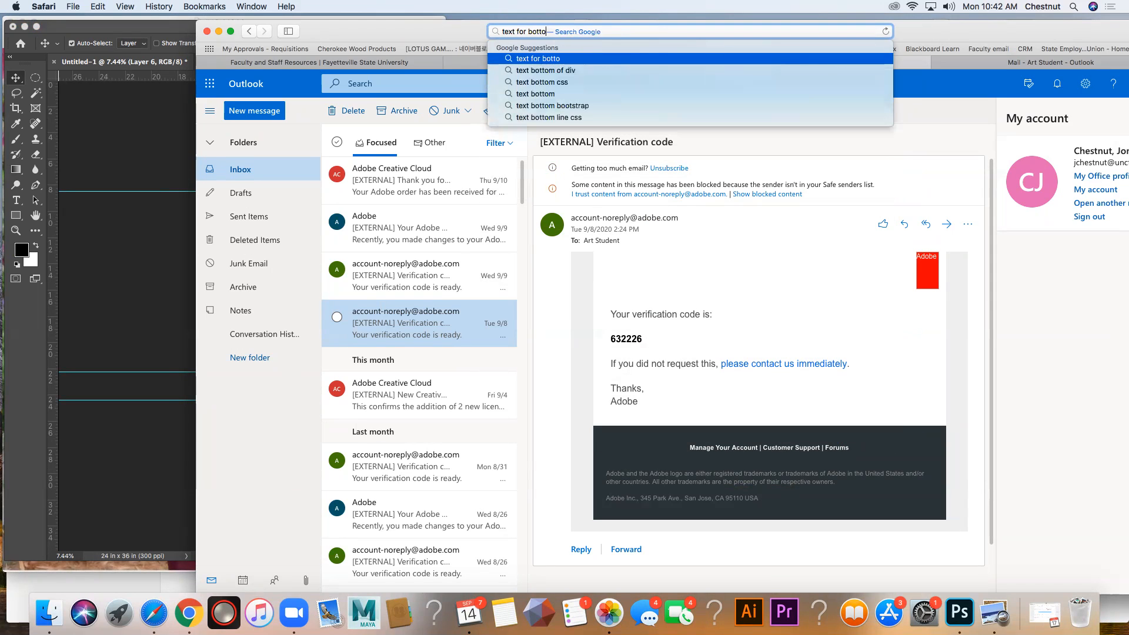
text(m of mov)
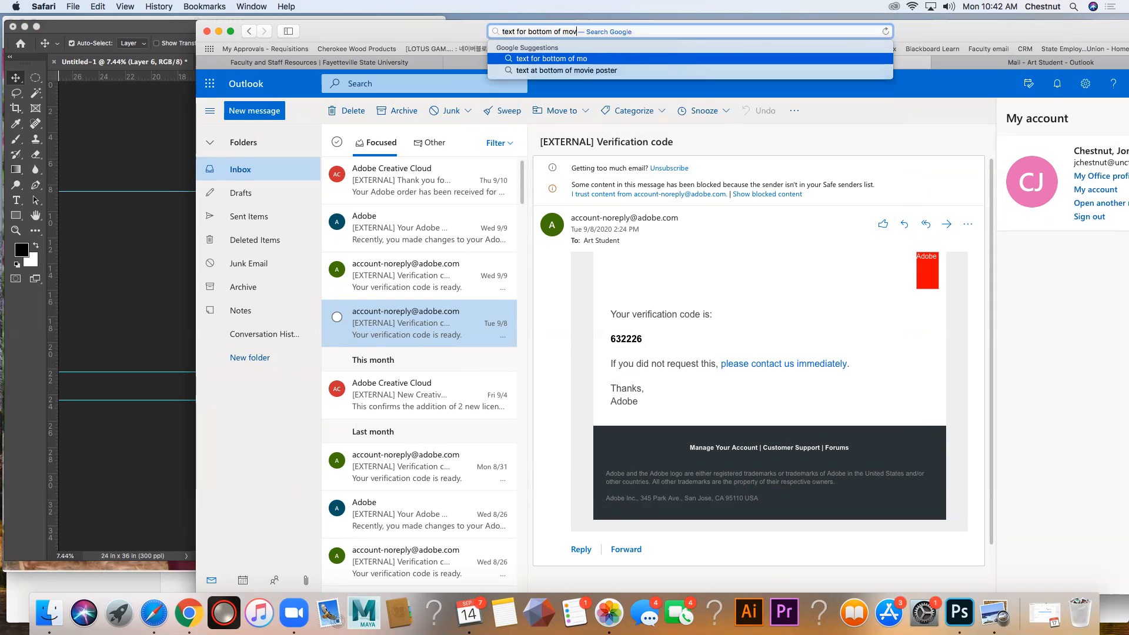
key(Down)
key(Return)
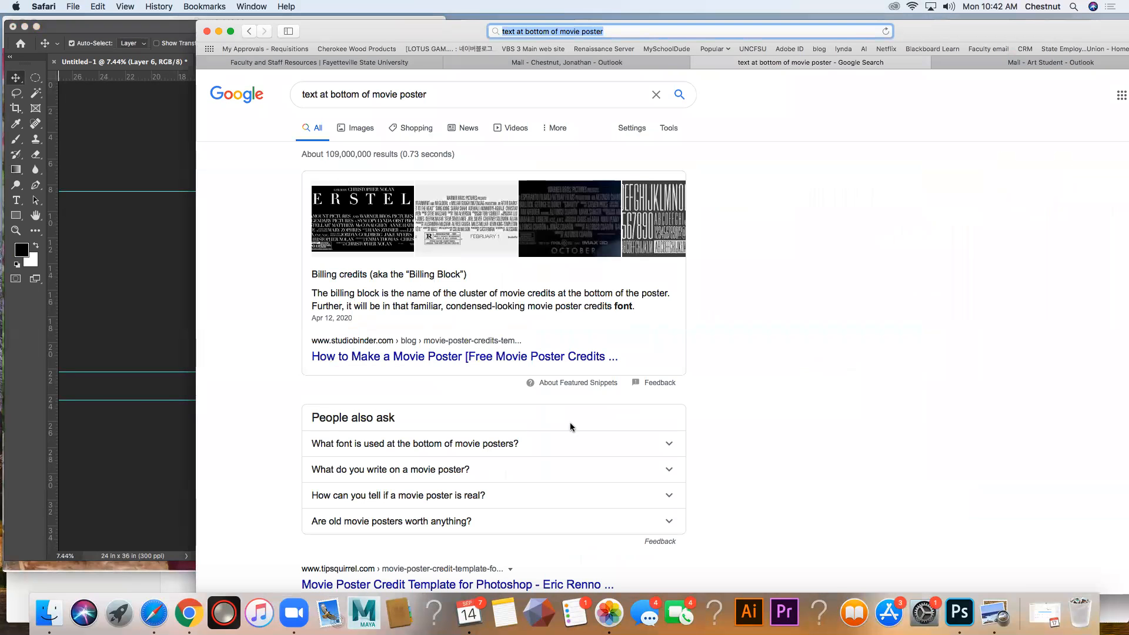
click(360, 129)
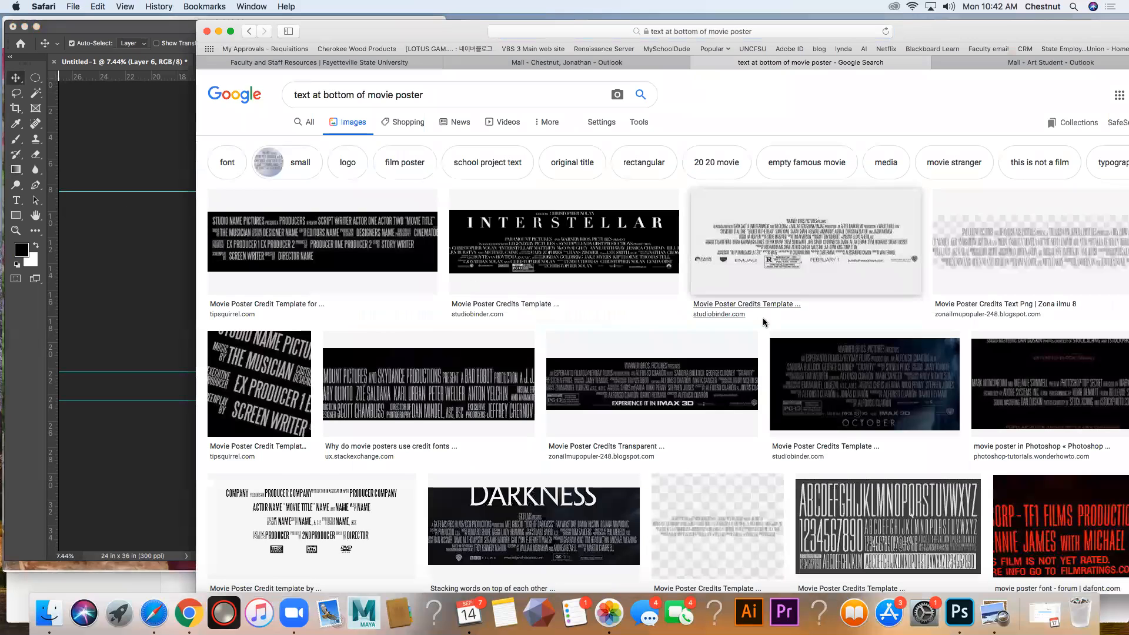
click(549, 249)
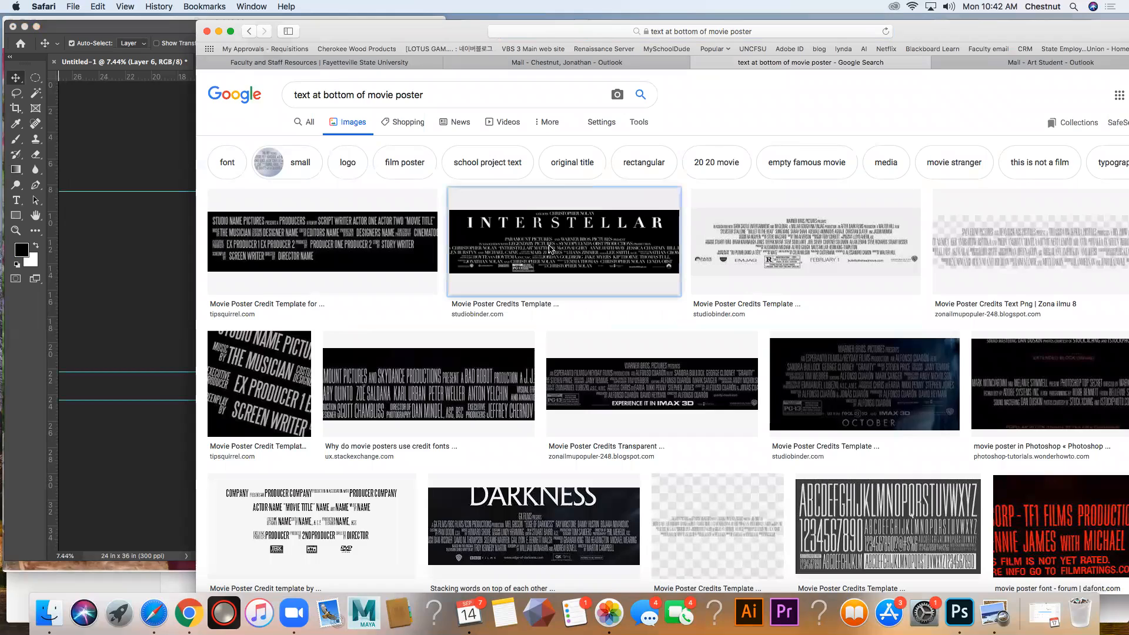
click(250, 32)
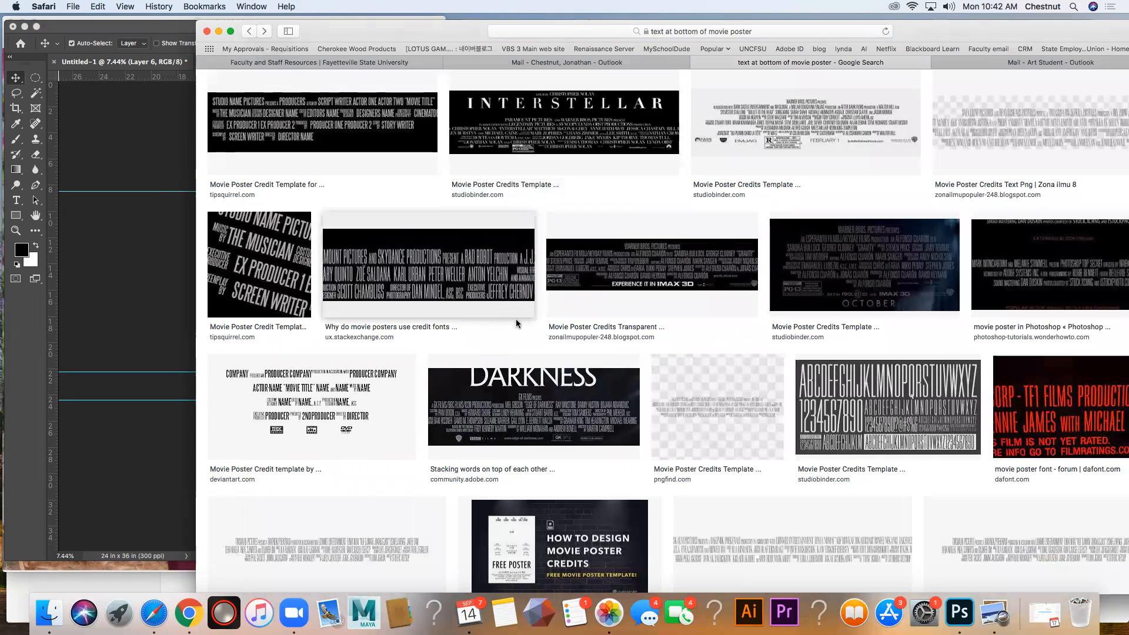
scroll(516, 323, up, 3)
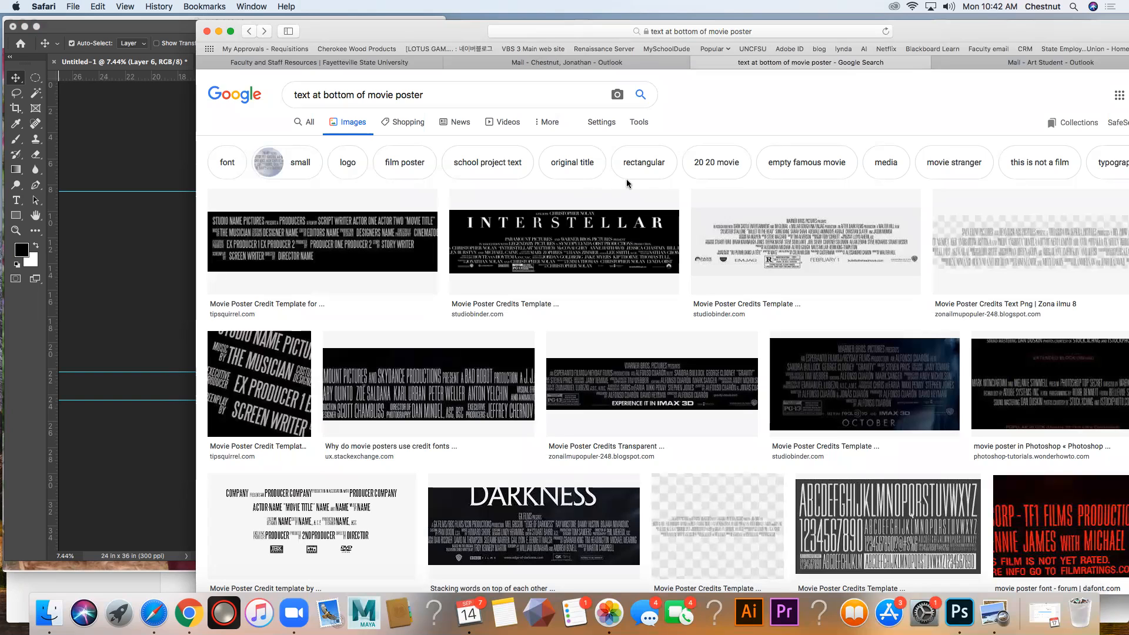
Step: Filter the image results to Large and open the white-on-black "Film Posters – Billing Blocks" result that begins with Universal
click(641, 125)
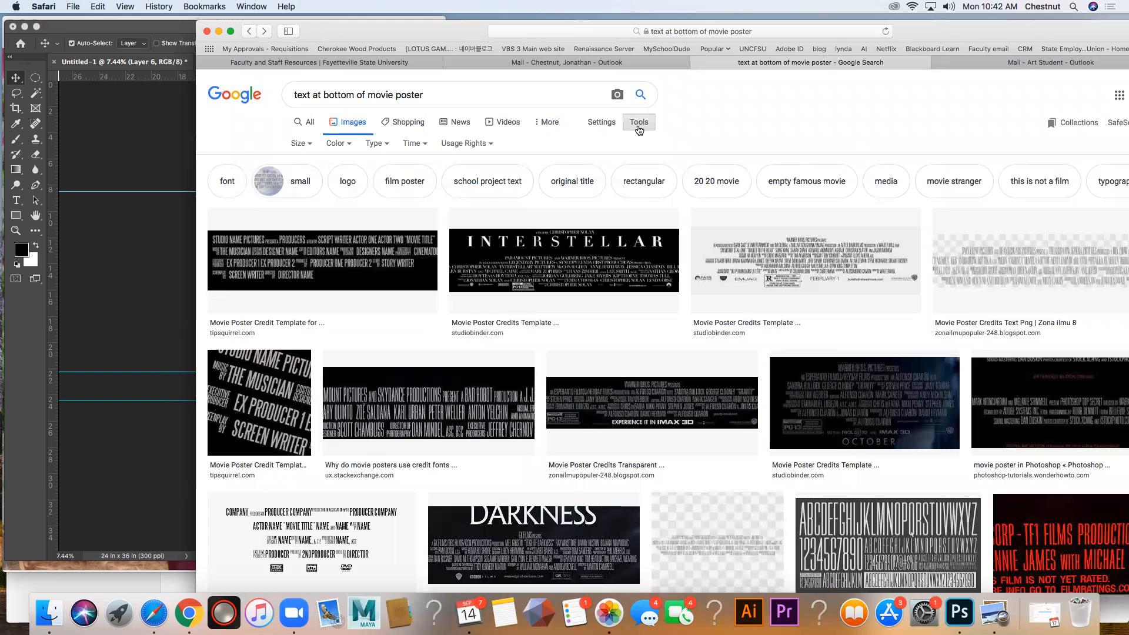
click(299, 144)
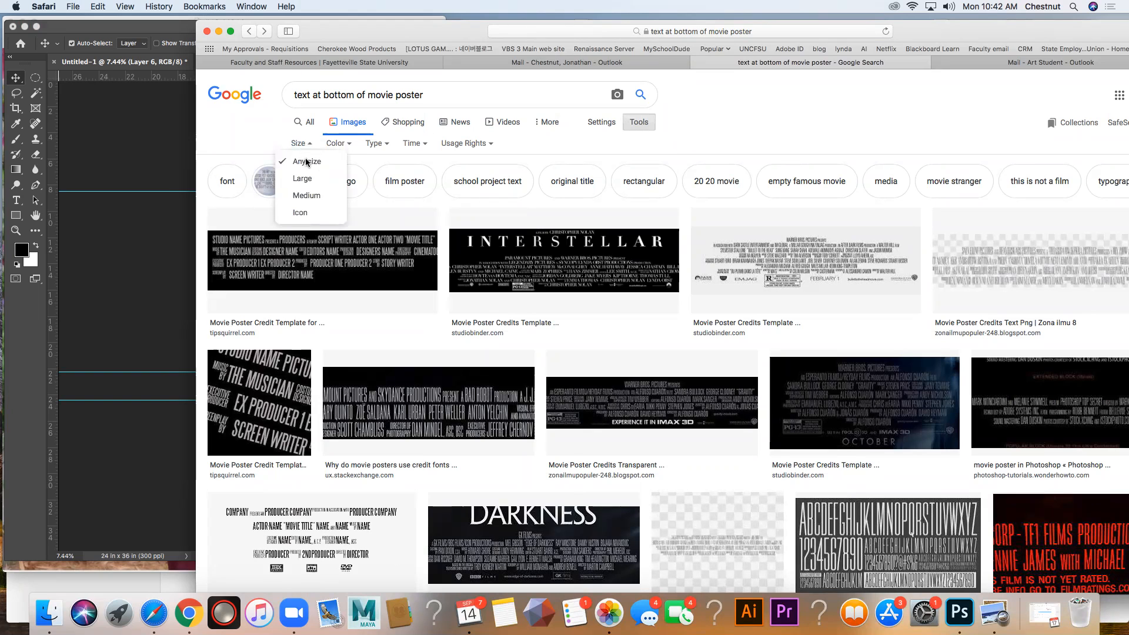
click(312, 180)
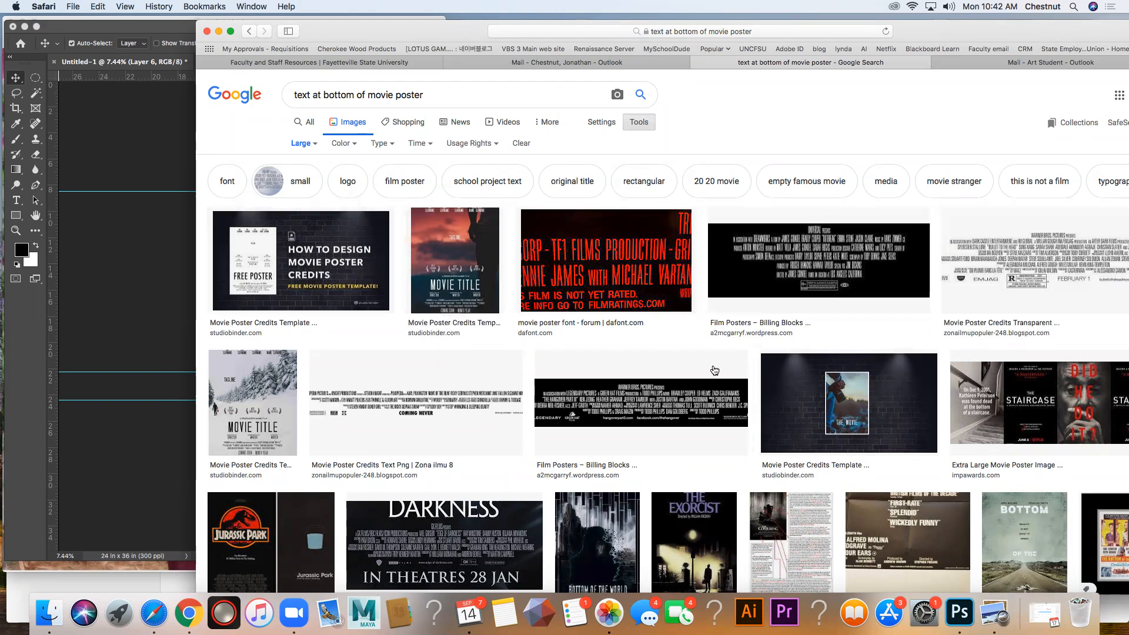
click(817, 287)
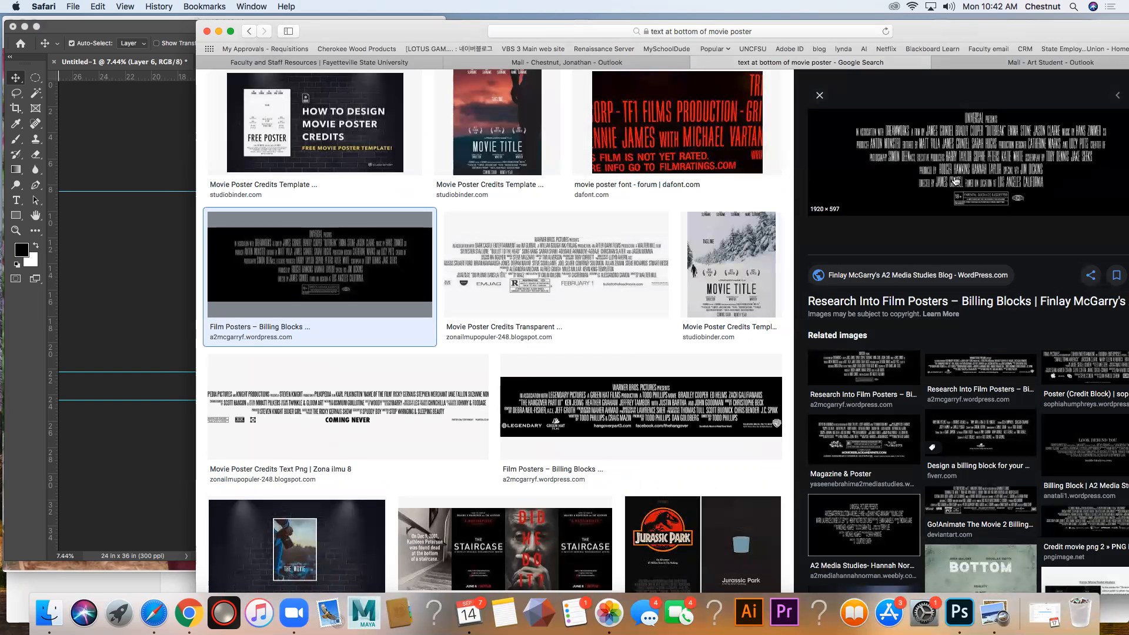
Step: Open the billing blocks source page and copy the Warner Bros. "The Hangover Part III" credits image at the start of the examples
click(931, 171)
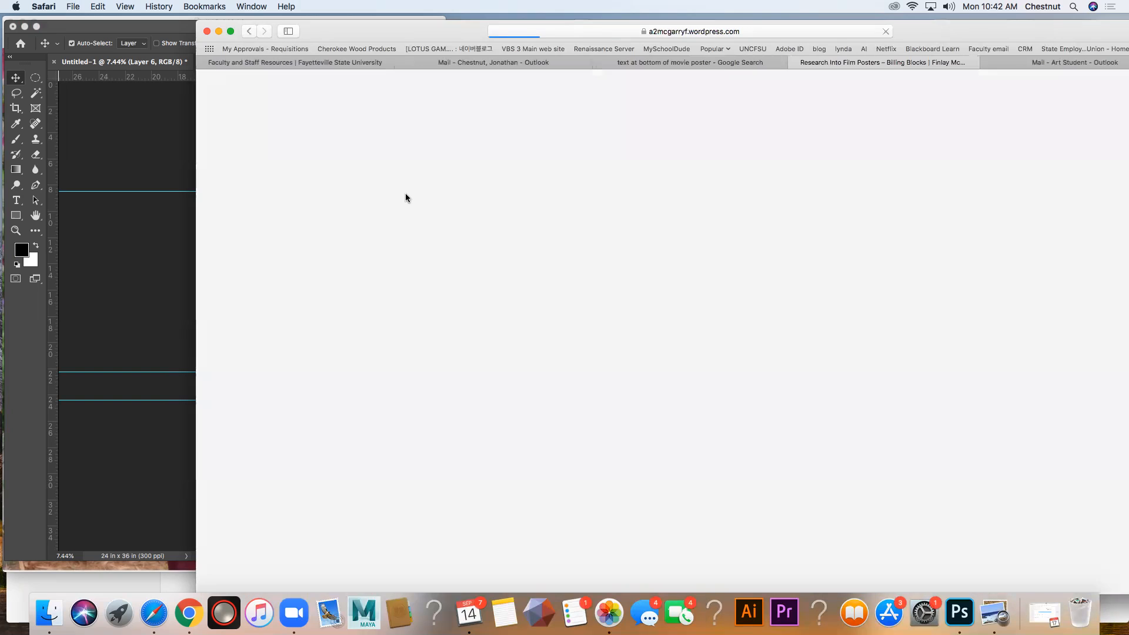
scroll(541, 294, down, 5)
scroll(541, 292, down, 15)
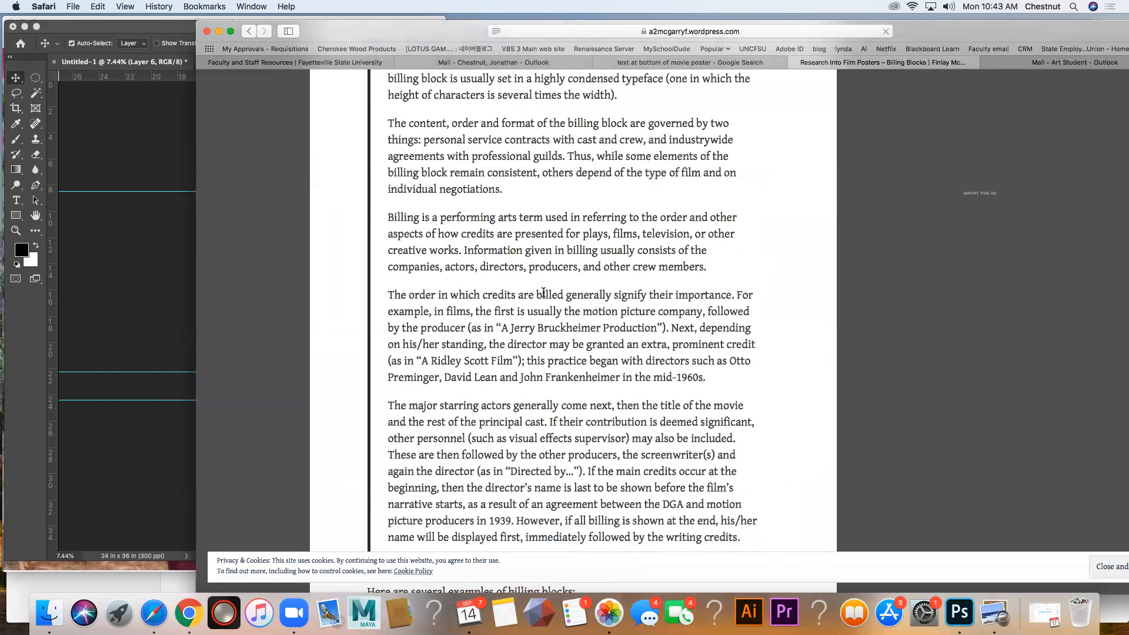
scroll(523, 262, down, 5)
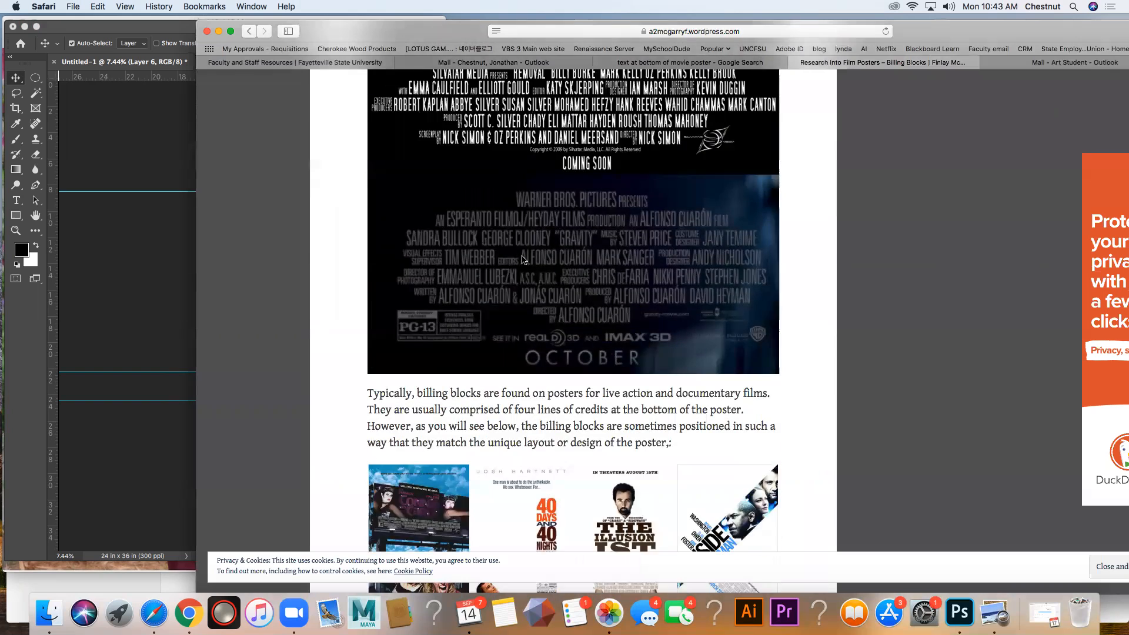
scroll(523, 262, up, 10)
right_click(549, 301)
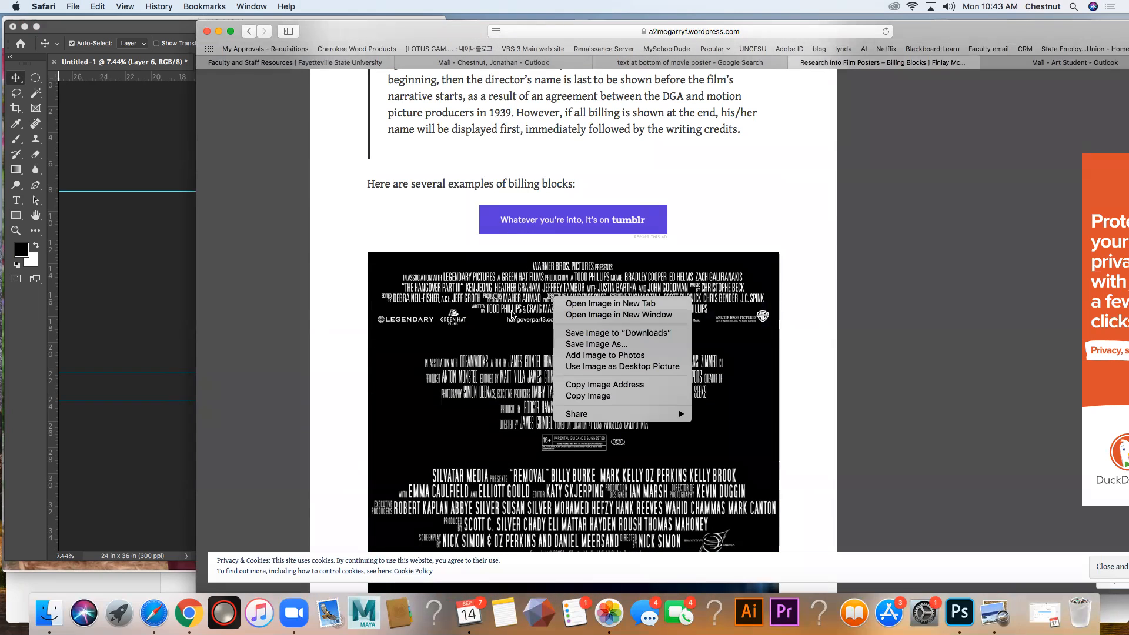
click(531, 316)
right_click(530, 314)
click(608, 412)
Step: Switch to Photoshop, paste the billing block image above the bottom gradient layer, and hide the pasted layer
click(150, 257)
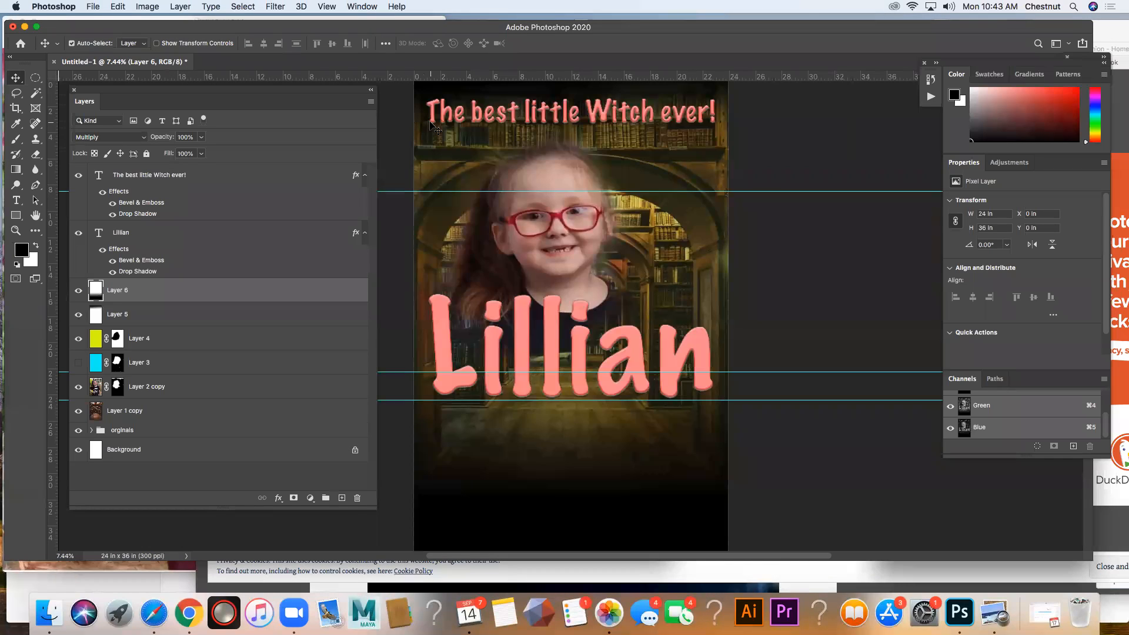
key(super+v)
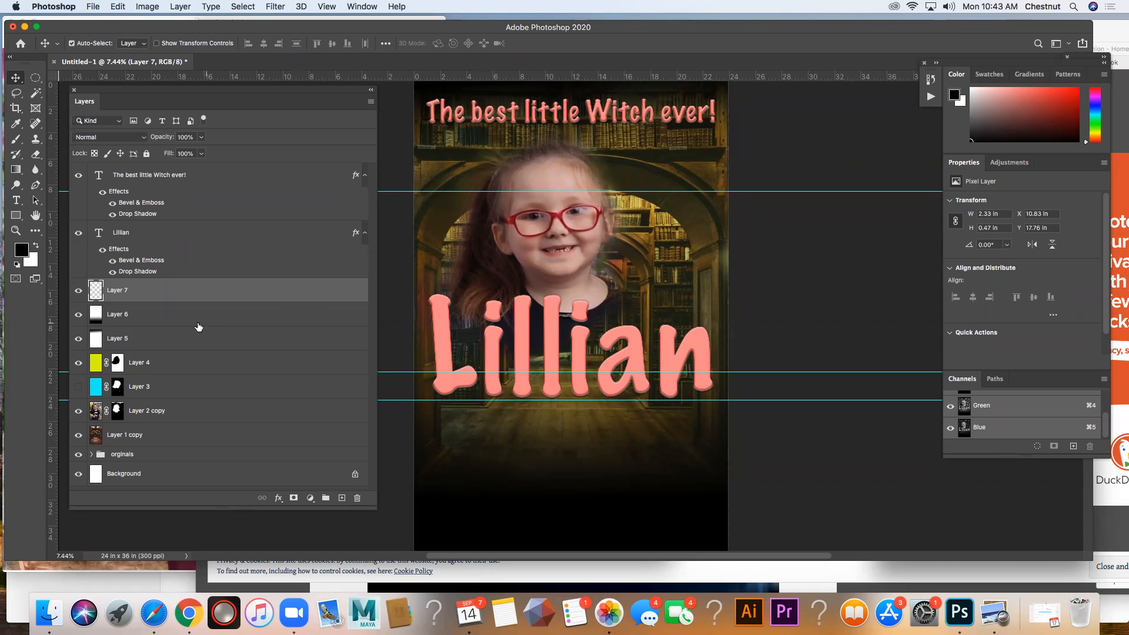
click(79, 290)
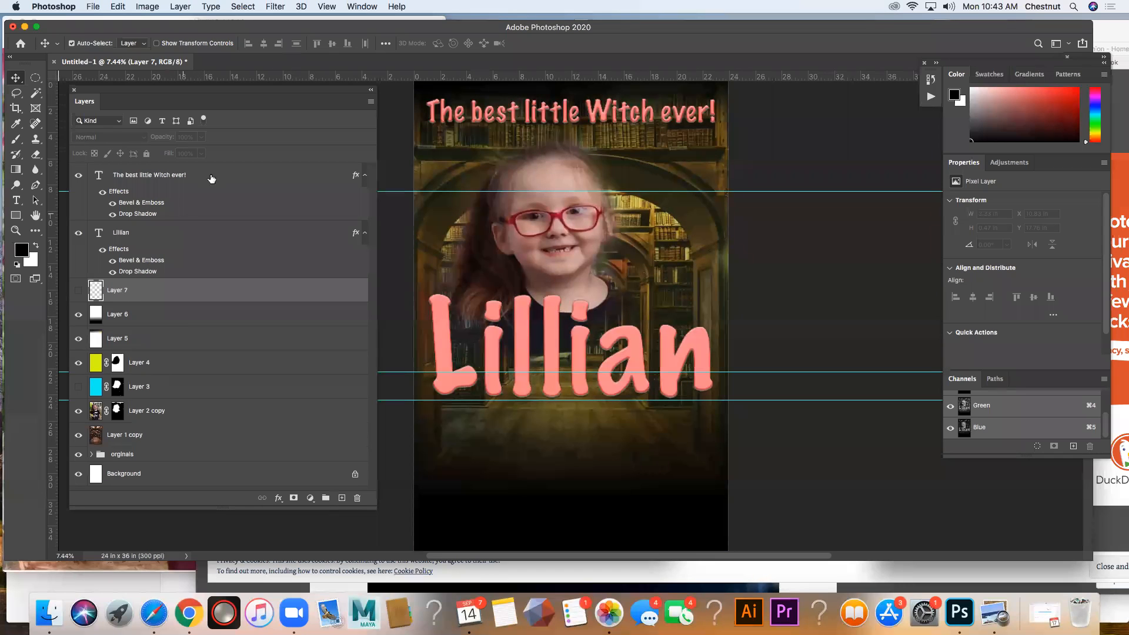
Step: Add a new layer above the tagline text layer and paste the billing block image into it
click(237, 187)
click(342, 498)
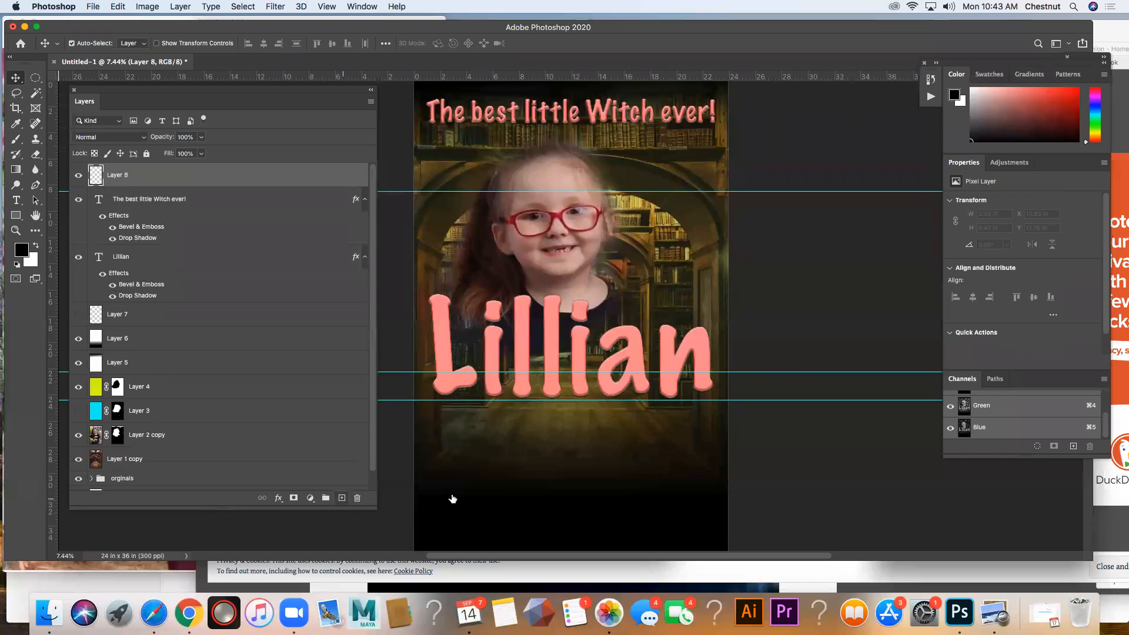
key(super+v)
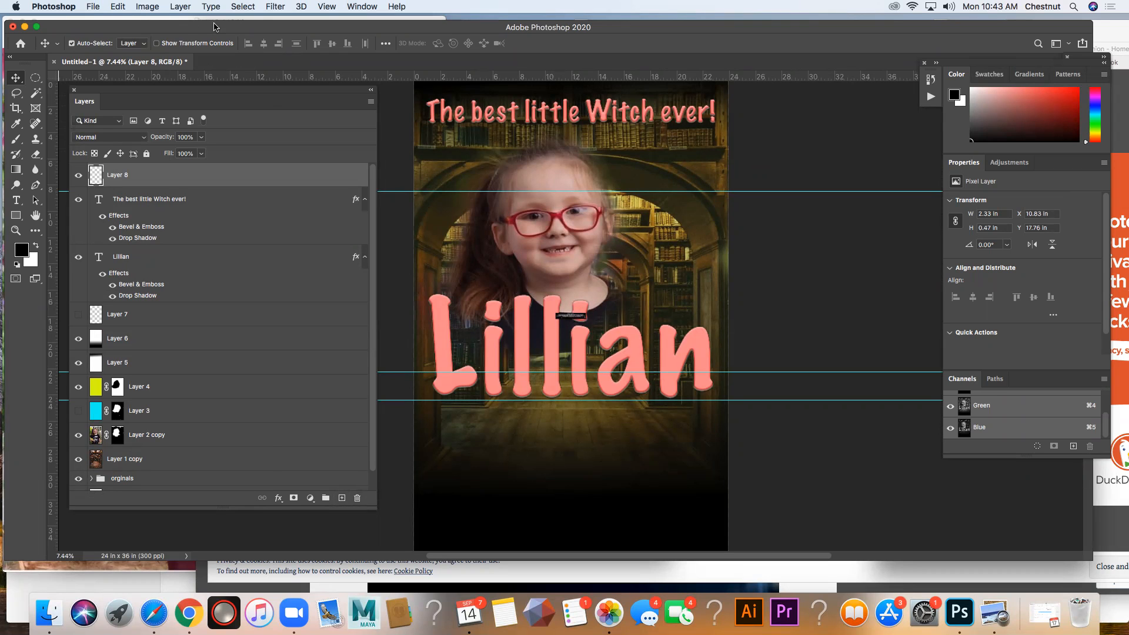
Step: Scale the pasted billing block to the poster's width, about 23.71 in, and move it down to the poster's bottom at Y about 29.86 in
click(117, 6)
mouse_move(232, 280)
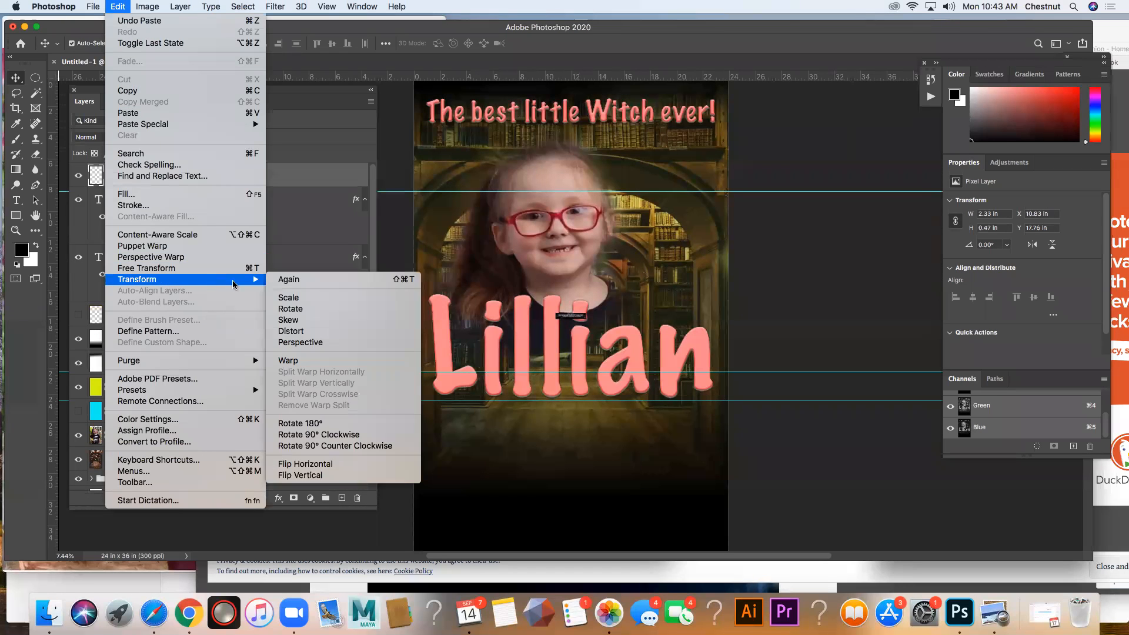
click(299, 297)
drag(588, 318, 811, 444)
drag(554, 313, 404, 282)
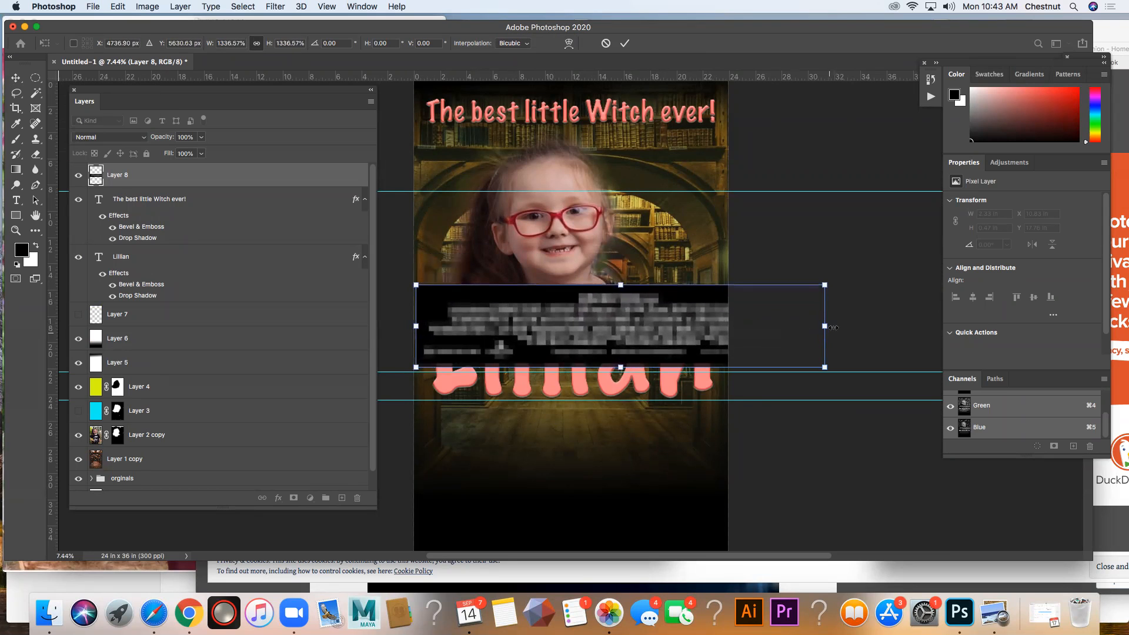
drag(825, 285, 727, 305)
key(Return)
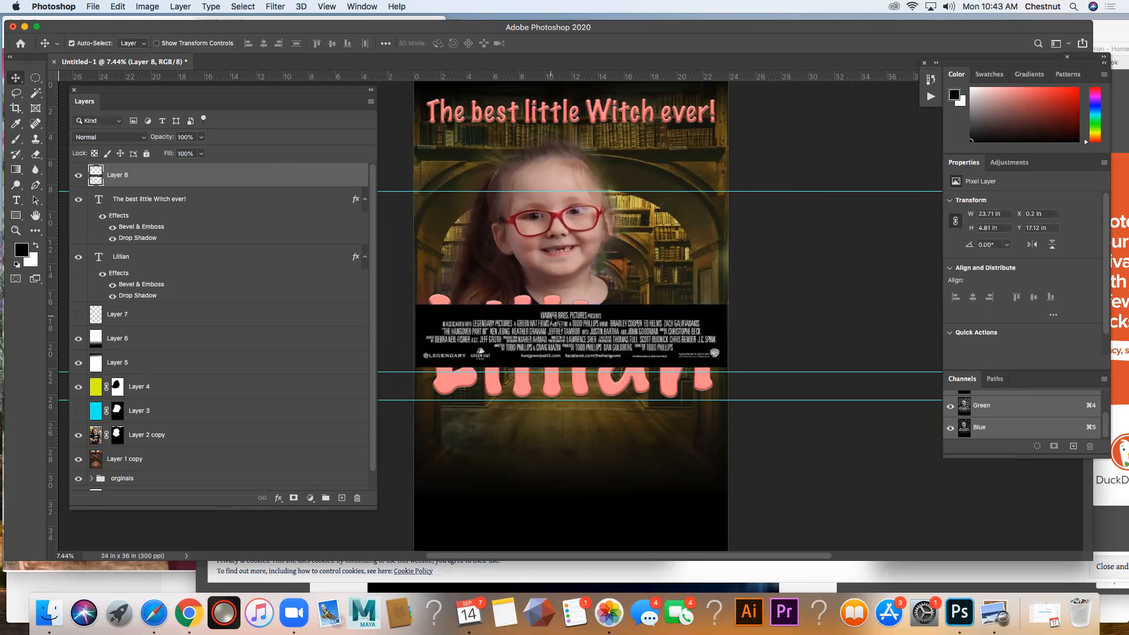
drag(567, 332, 565, 499)
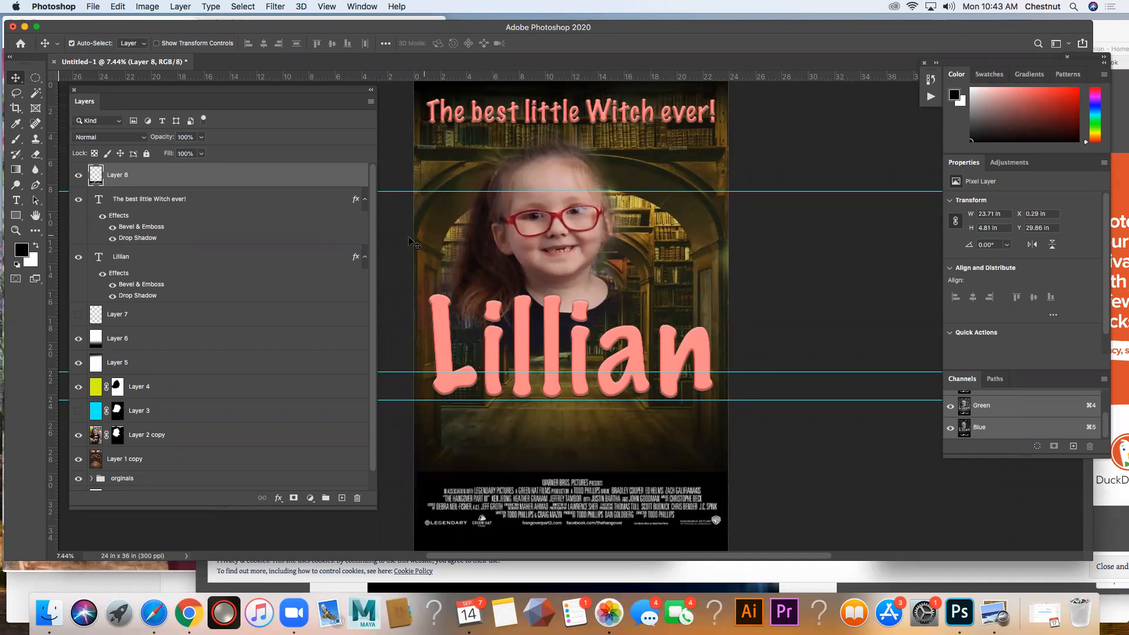
Step: Apply a slight Gaussian Blur to the billing block layer, with its credits text brought into the filter preview
scroll(611, 497, down, 3)
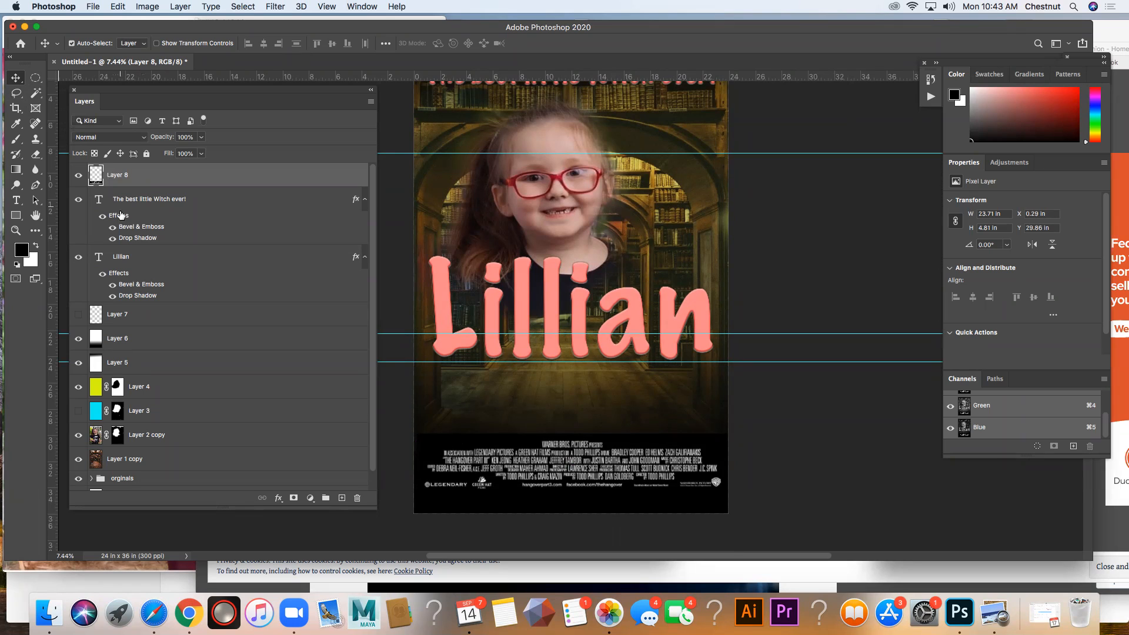
click(272, 7)
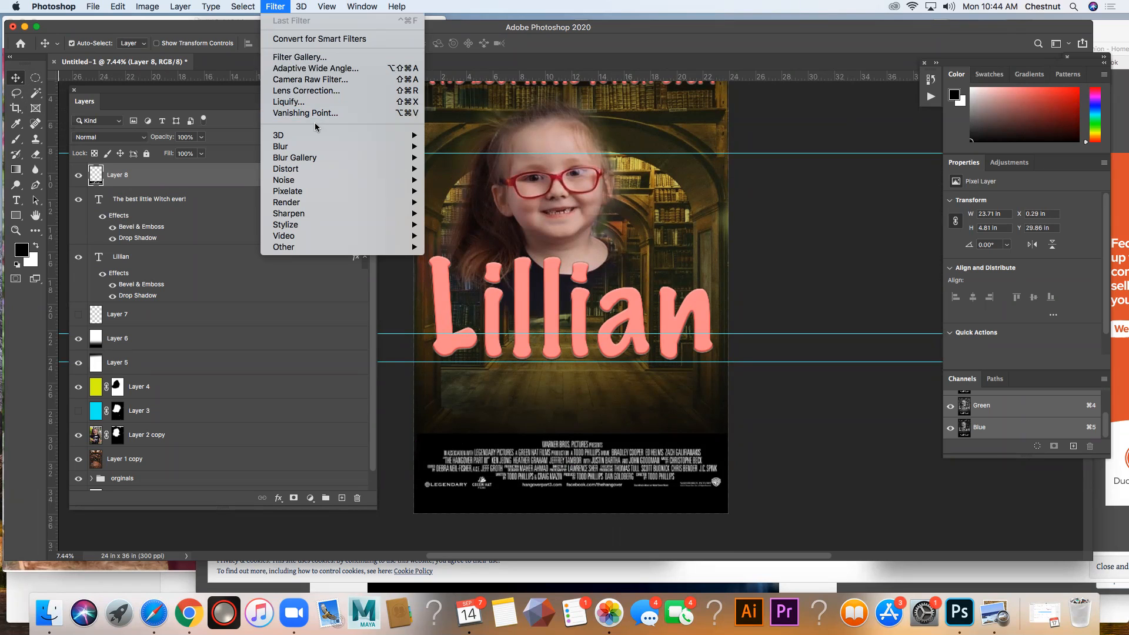
mouse_move(323, 147)
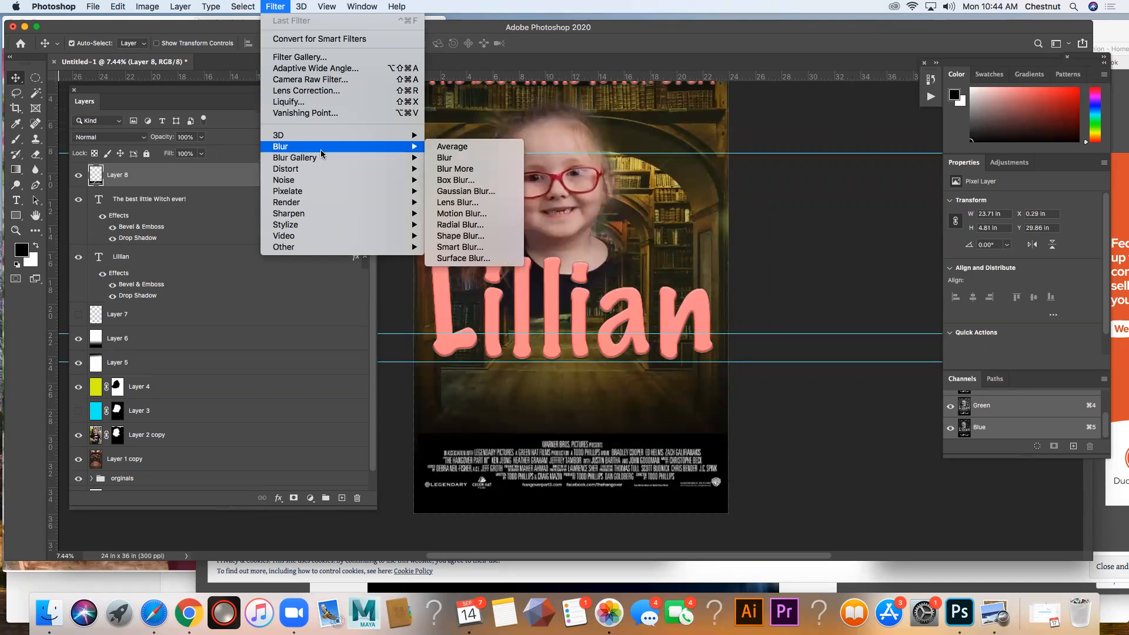
click(488, 192)
mouse_move(535, 226)
mouse_down()
mouse_move(531, 170)
mouse_move(521, 157)
mouse_move(509, 179)
mouse_move(503, 169)
mouse_up()
drag(530, 256, 519, 153)
click(504, 284)
click(504, 284)
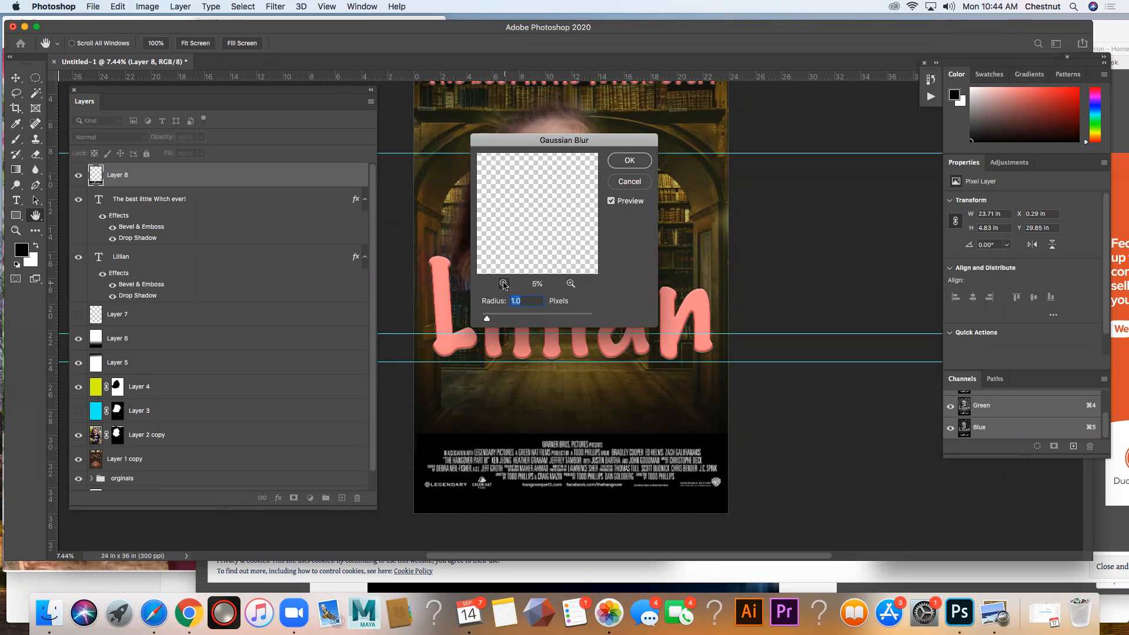
click(504, 284)
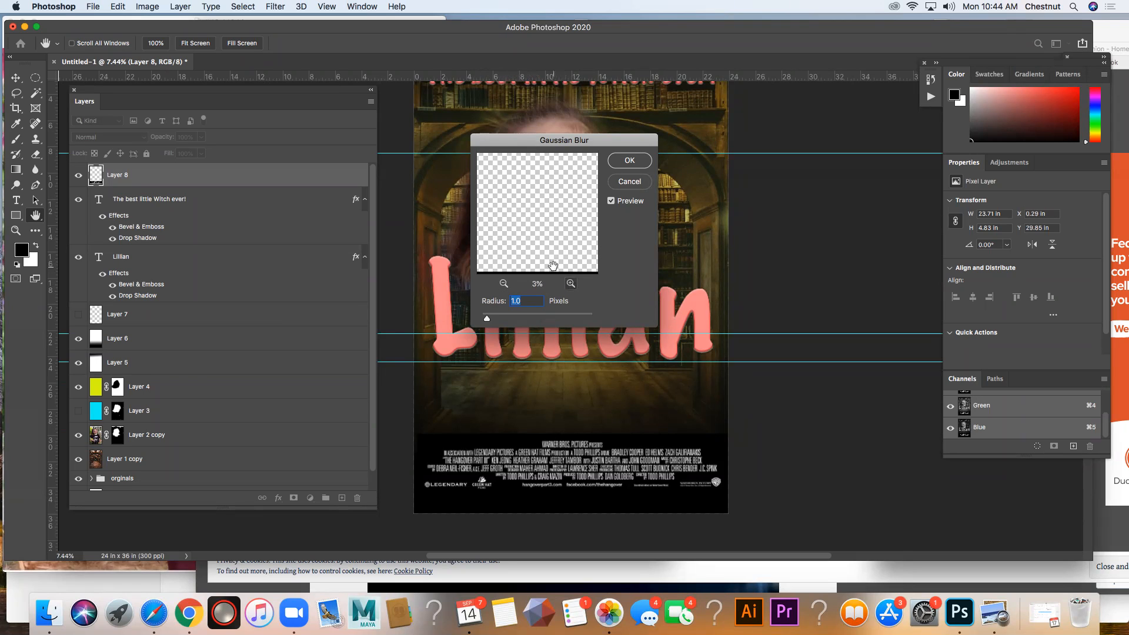
drag(552, 256, 549, 185)
click(570, 284)
drag(546, 261, 552, 201)
click(569, 283)
drag(550, 254, 527, 249)
click(570, 283)
click(570, 283)
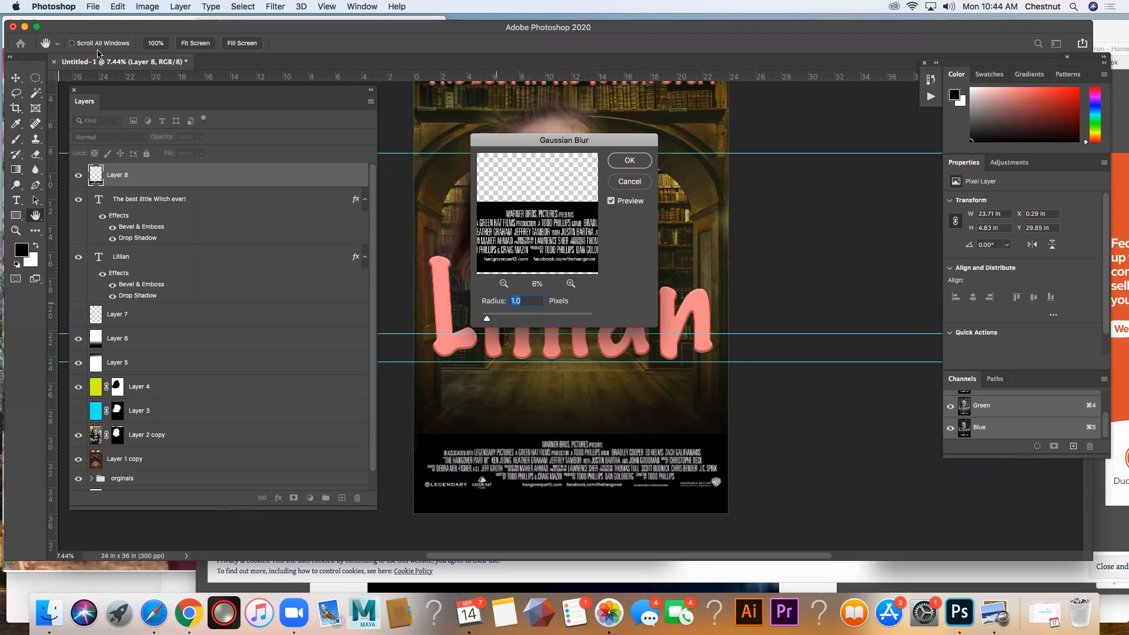
drag(492, 319, 495, 318)
key(Return)
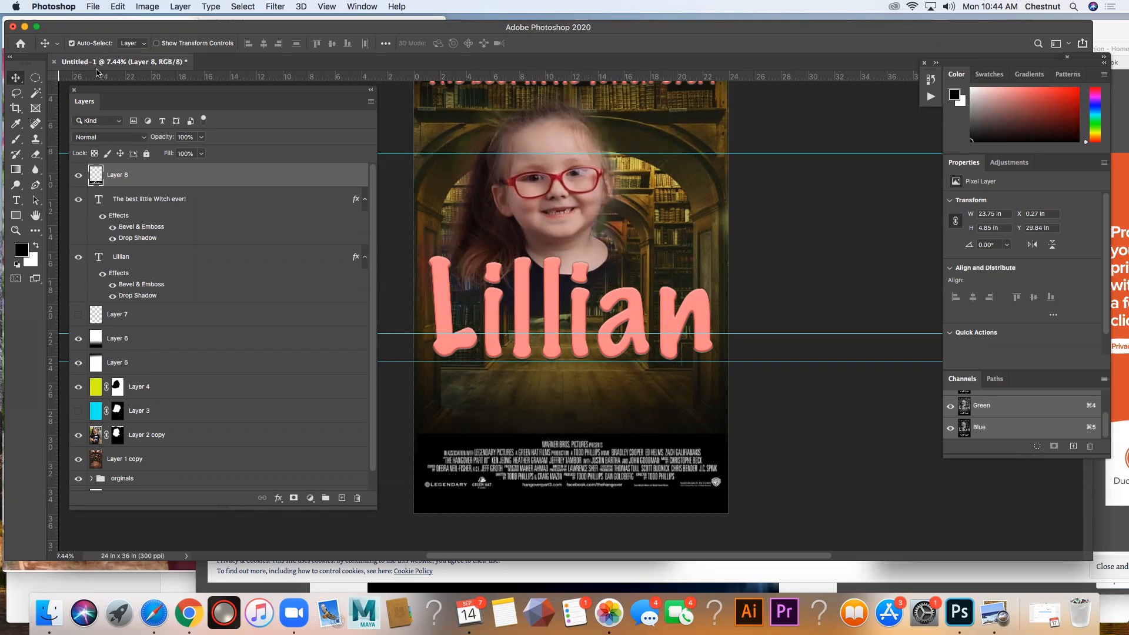
Step: Shift the billing block slightly so it is centred across the poster's width
click(179, 346)
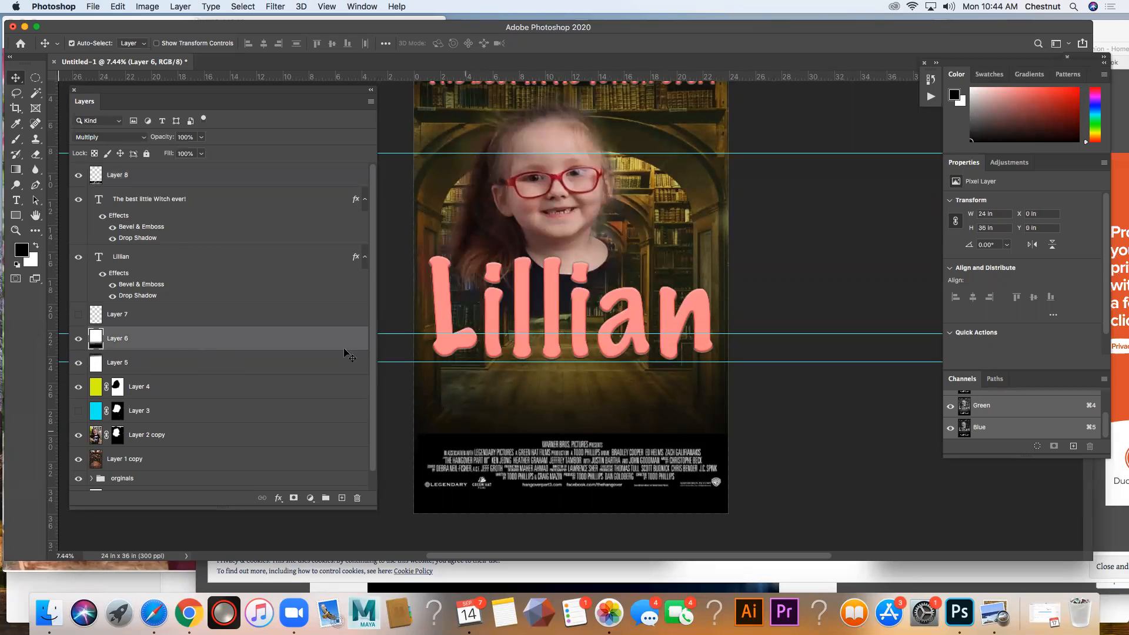
click(505, 501)
drag(501, 496, 500, 497)
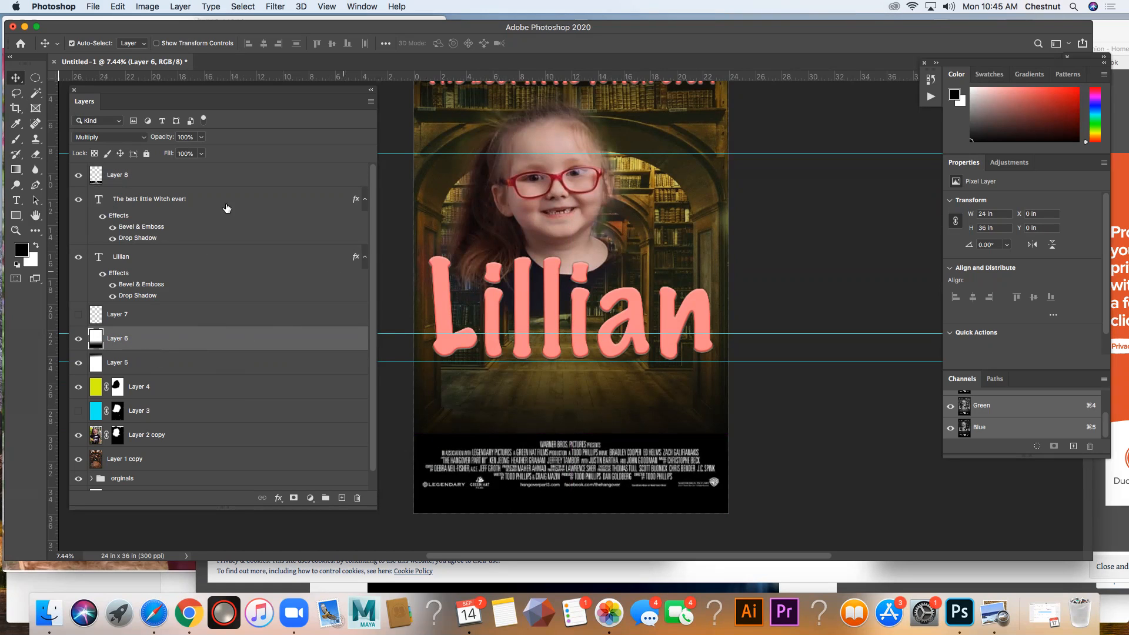
Step: Move the bottom gradient layer up to Y about -1.64 in, keeping the billing block hidden only during the move
click(78, 175)
drag(534, 479, 538, 459)
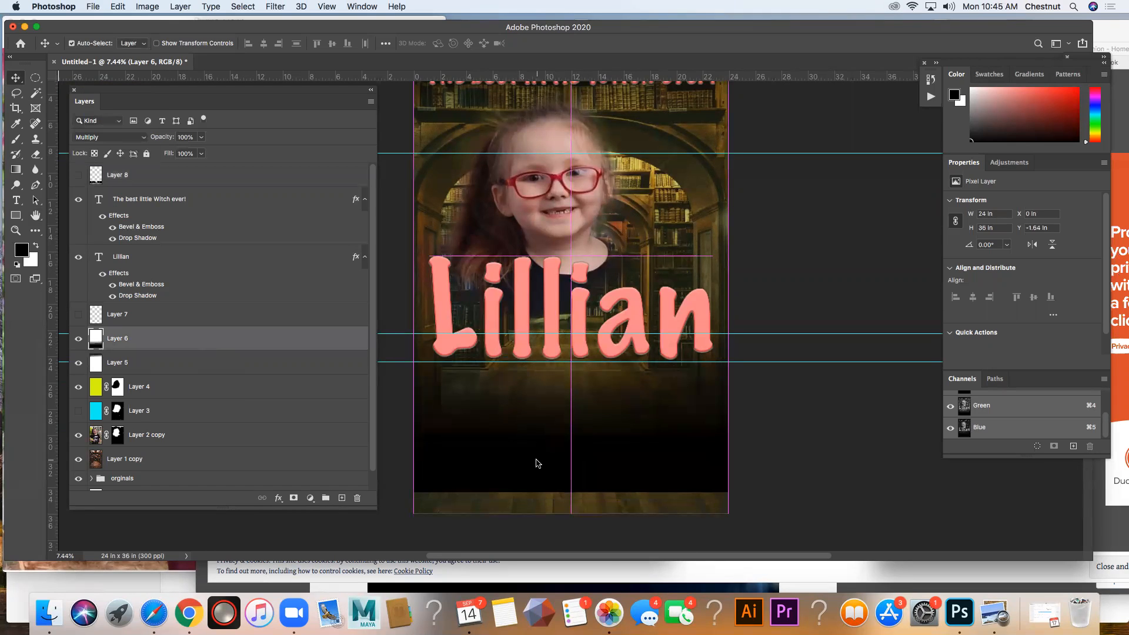
click(79, 175)
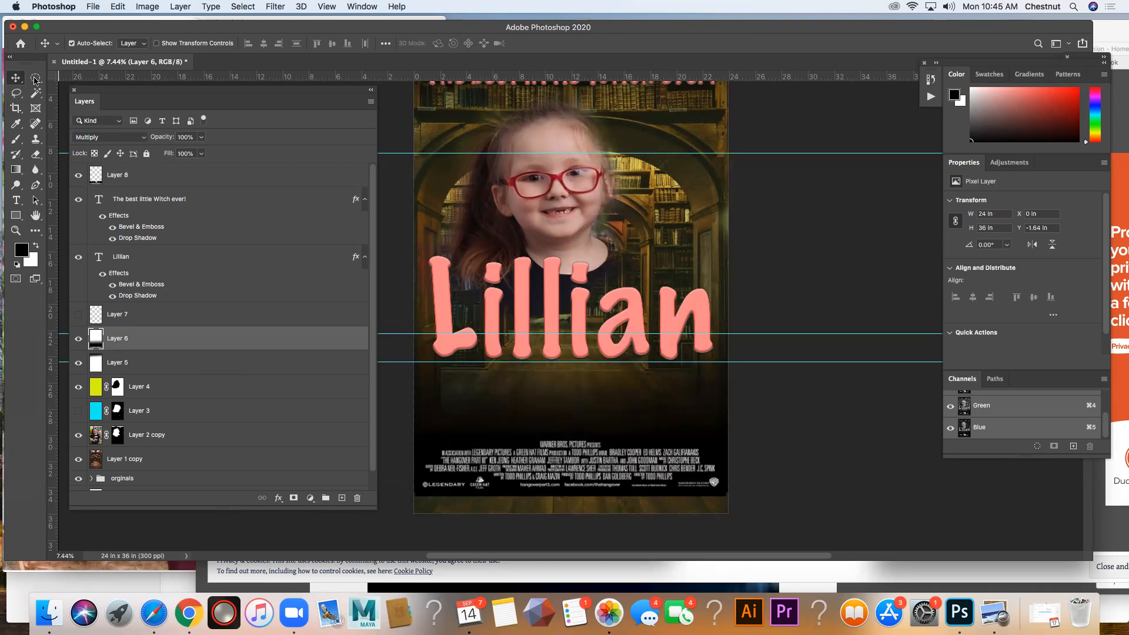
Step: Duplicate the bottom gradient layer and move the copy down so it covers the poster's bottom edge
drag(172, 344, 340, 497)
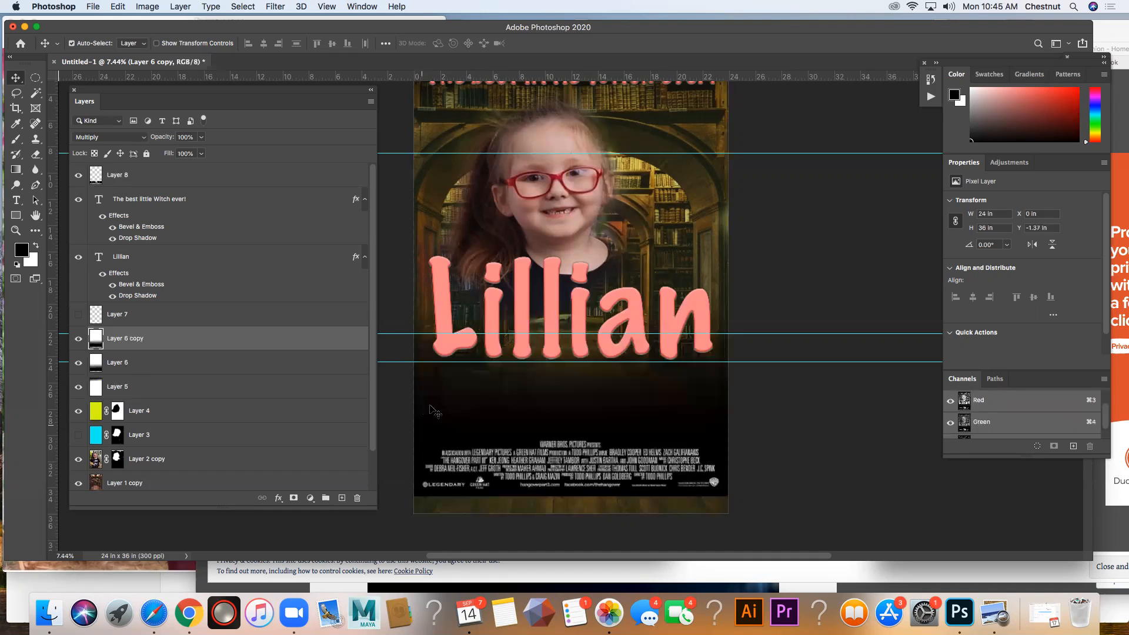
drag(436, 396, 436, 418)
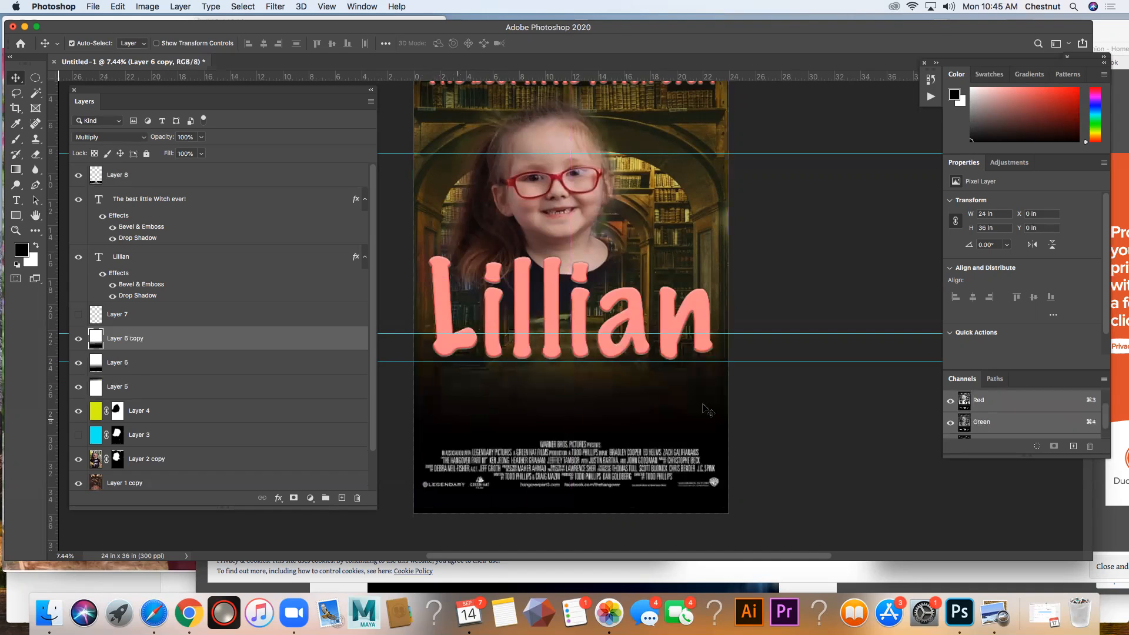
click(754, 419)
Step: Nudge the billing block layer slightly down within the black area at the poster's bottom
click(597, 475)
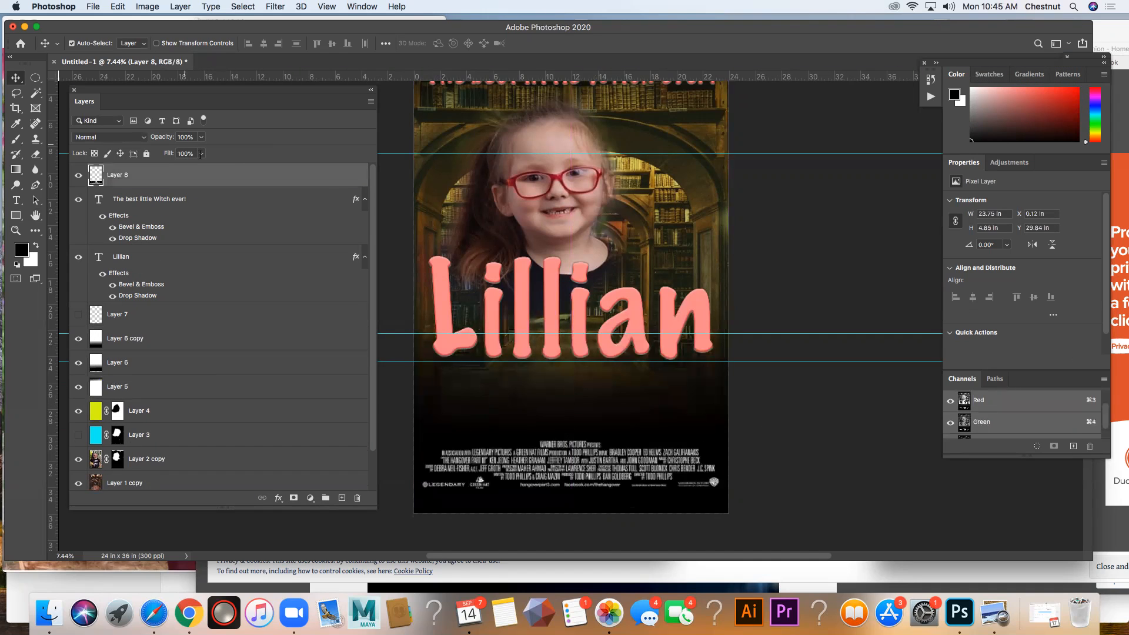
key(shift+Down)
key(shift+Down)
key(shift+Down)
key(shift+Down)
key(shift+Down)
key(shift+Down)
key(shift+Down)
key(shift+Down)
key(shift+Down)
key(shift+Down)
key(shift+Down)
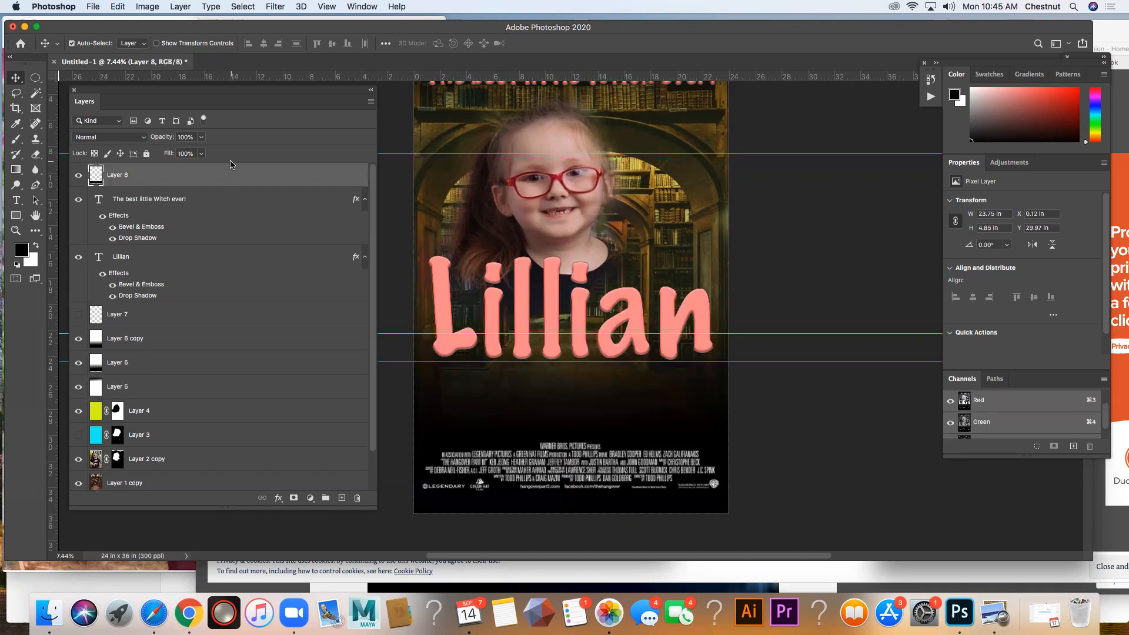
Step: Move the large name title straight down to Y about 16.44 in
click(524, 300)
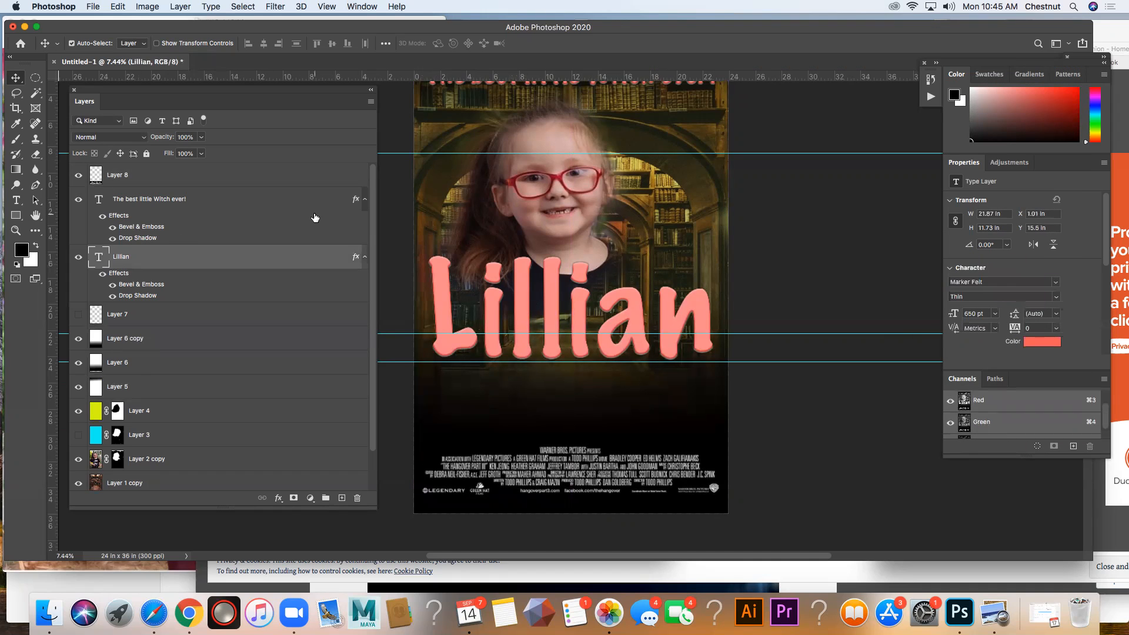
key(shift+Down)
key(shift+Down)
key(shift+Down)
key(shift+Down)
key(shift+Down)
key(shift+Down)
key(shift+Down)
key(shift+Down)
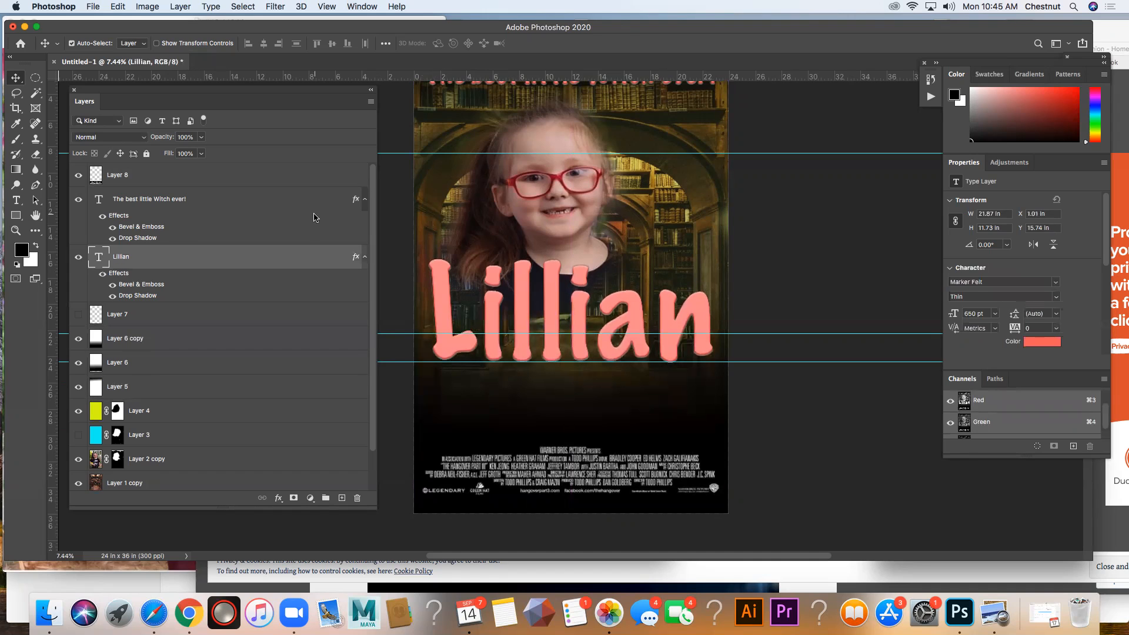
key(shift+Down)
key(shift+Down)
key(shift+Down)
key(shift+Down)
key(shift+Down)
key(shift+Down)
key(shift+Down)
key(shift+Down)
key(shift+Down)
key(shift+Down)
key(shift+Down)
key(shift+Down)
key(shift+Down)
key(shift+Down)
key(shift+Down)
key(shift+Down)
key(shift+Down)
key(shift+Down)
key(shift+Down)
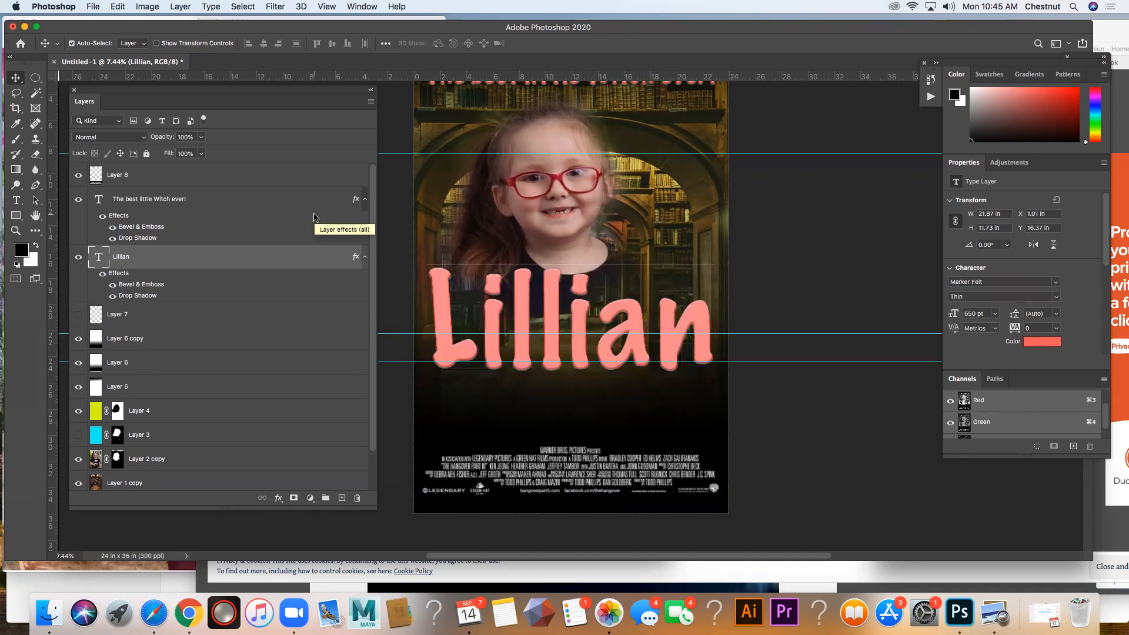
Step: Duplicate the "The best little Witch ever!" tagline layer and place the copy directly below the large name title, at Y about 25.83 in
scroll(659, 272, up, 5)
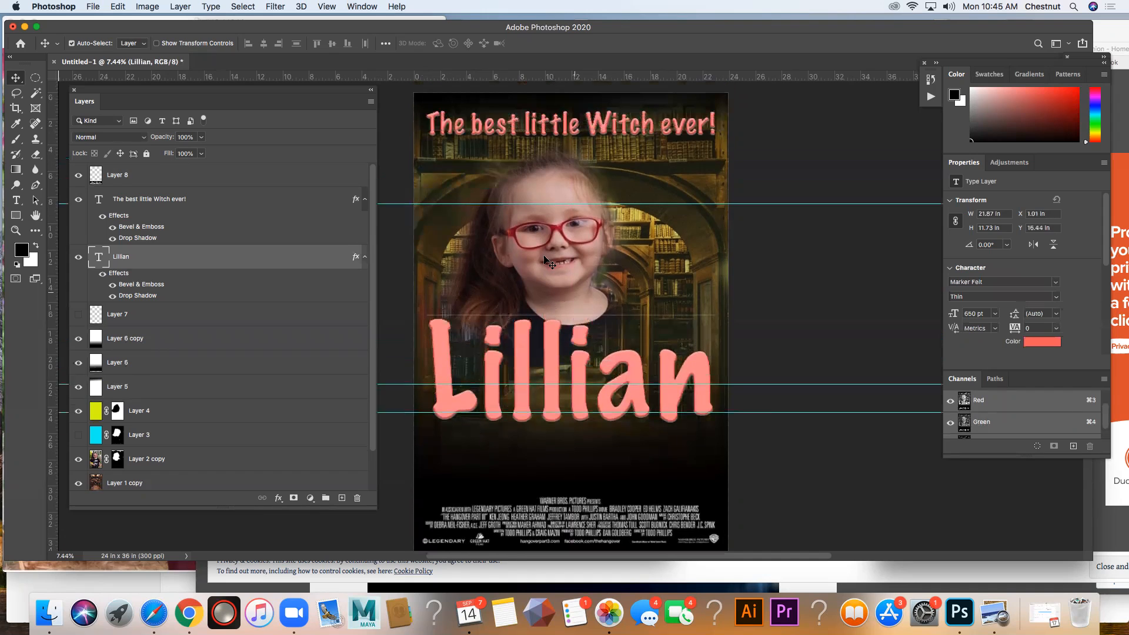
scroll(184, 372, down, 3)
scroll(186, 371, up, 3)
click(188, 205)
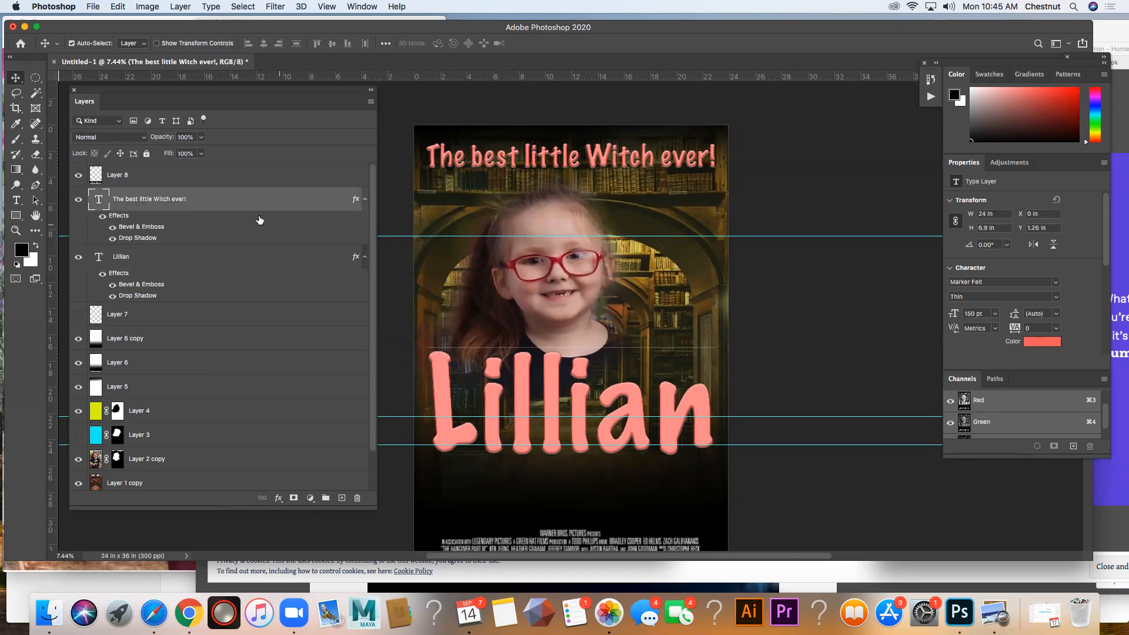
drag(229, 212, 342, 498)
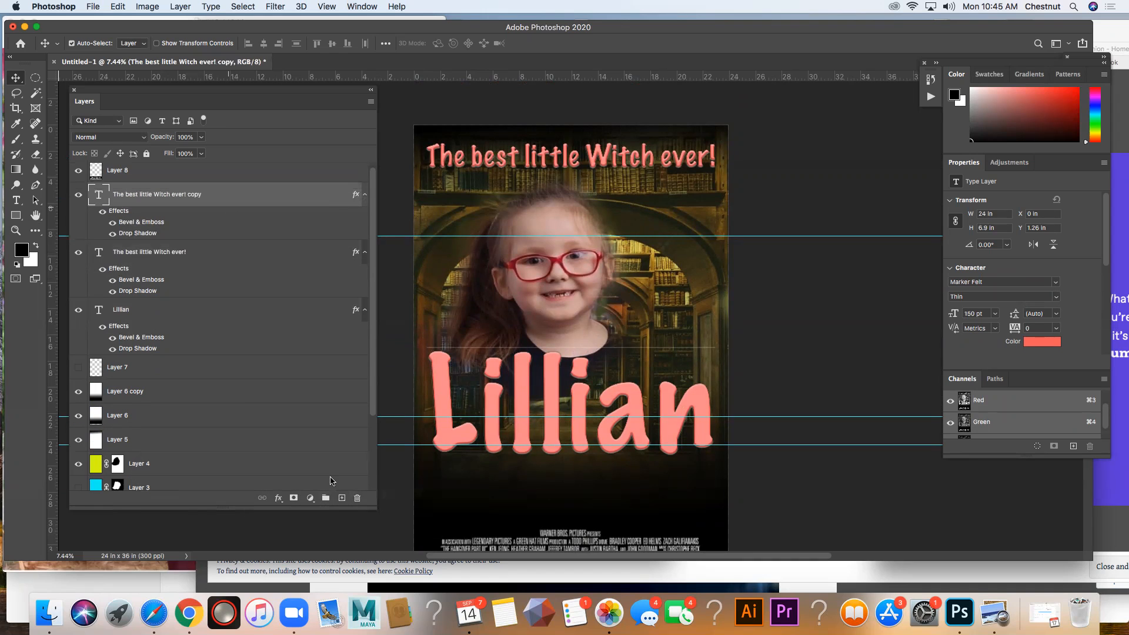
drag(496, 157, 506, 489)
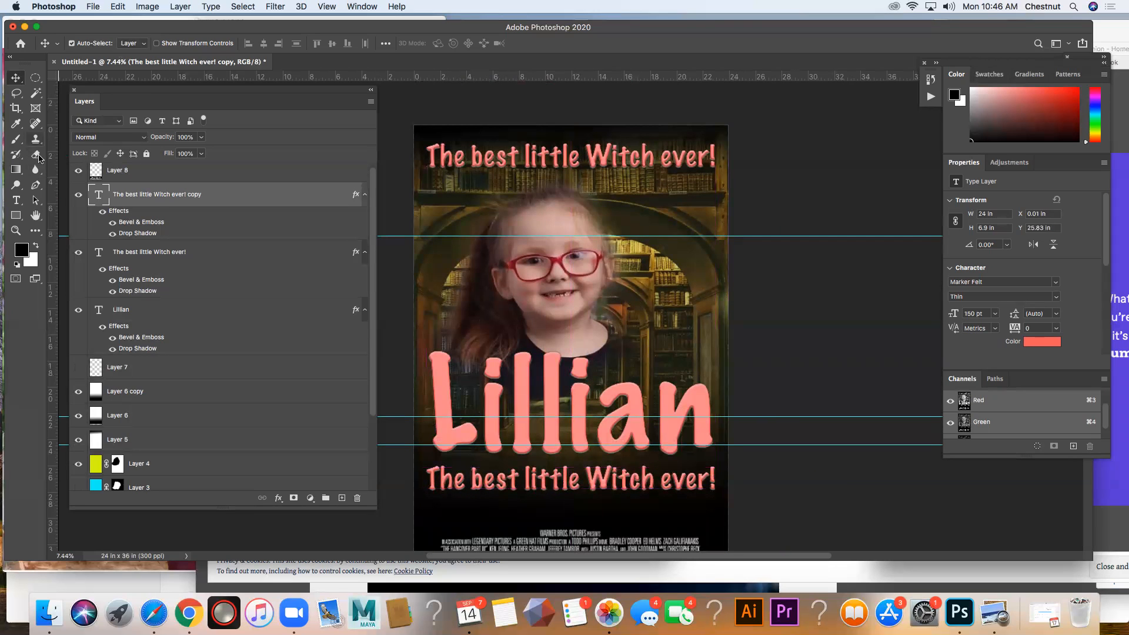
Step: Replace the duplicated tagline text below the large name title with "In Theaters Summer 2021"
click(16, 200)
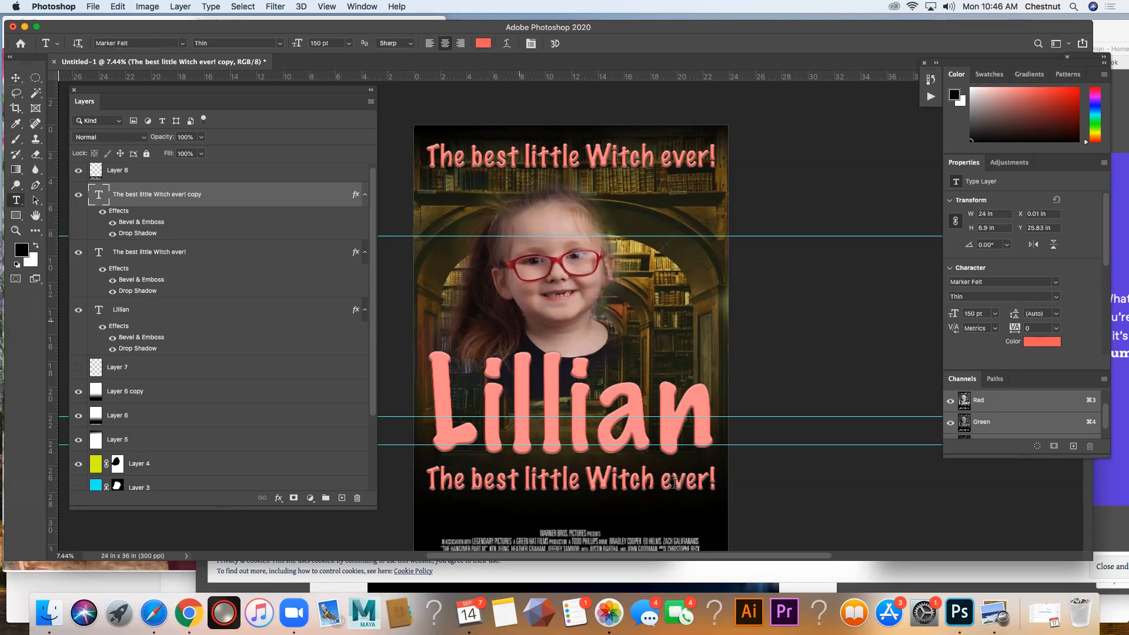
triple_click(705, 481)
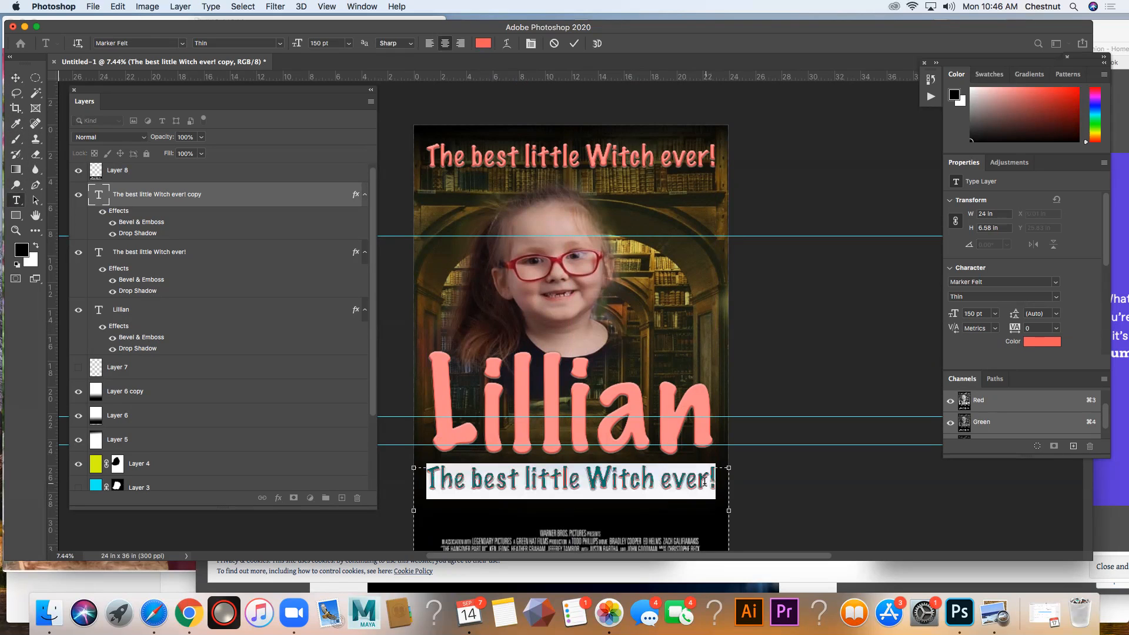
text(In The)
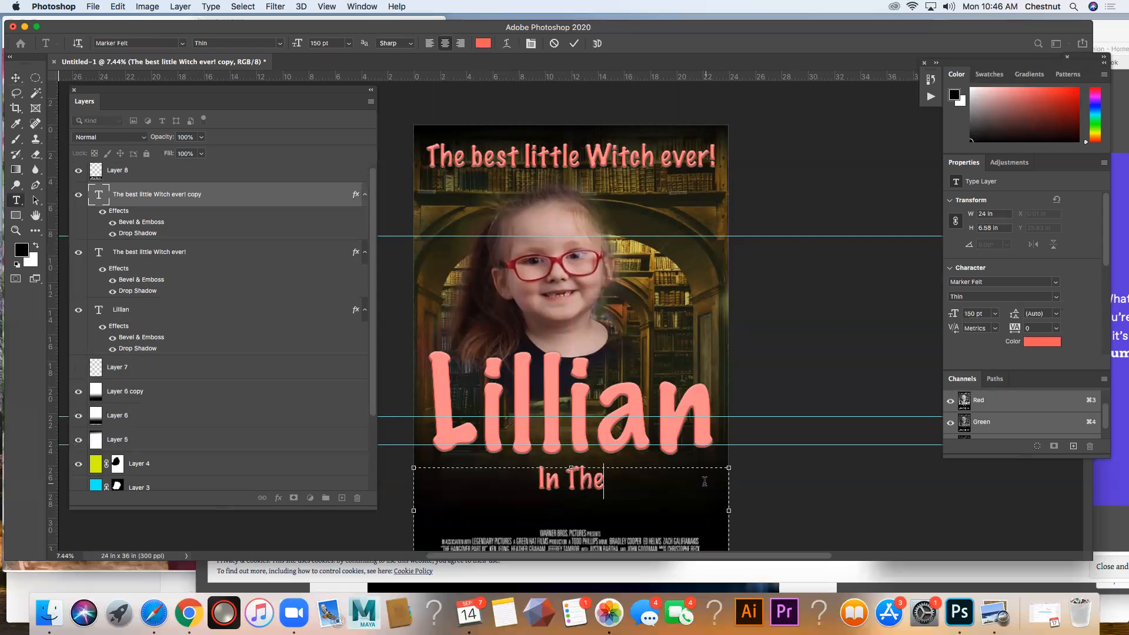
text(aters thei)
key(BackSpace)
key(BackSpace)
key(BackSpace)
key(BackSpace)
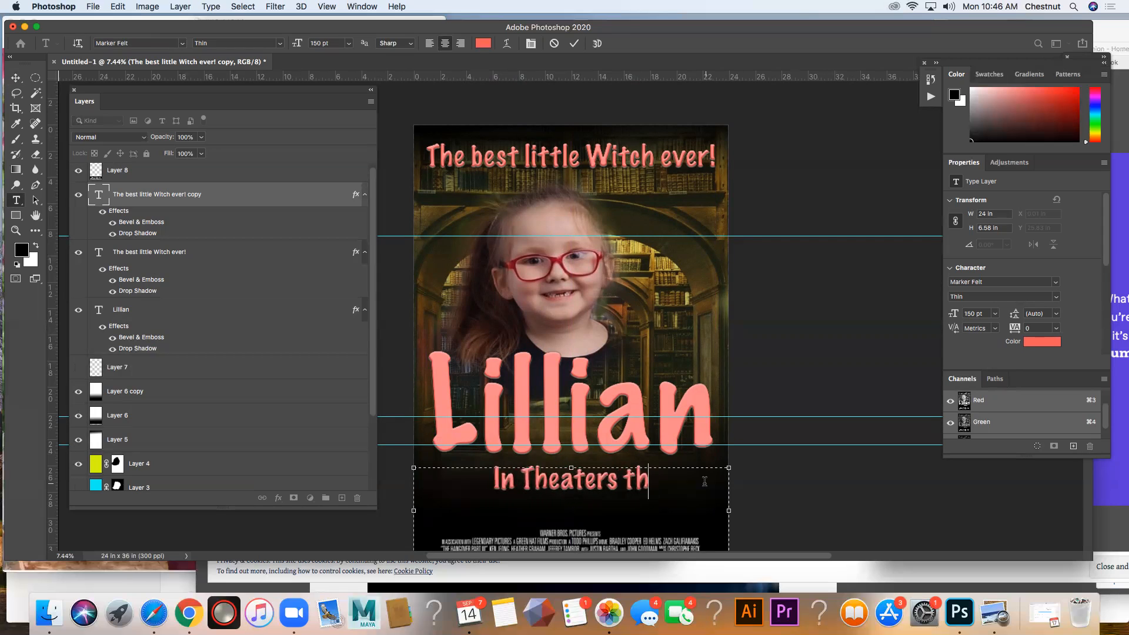
text(Summer)
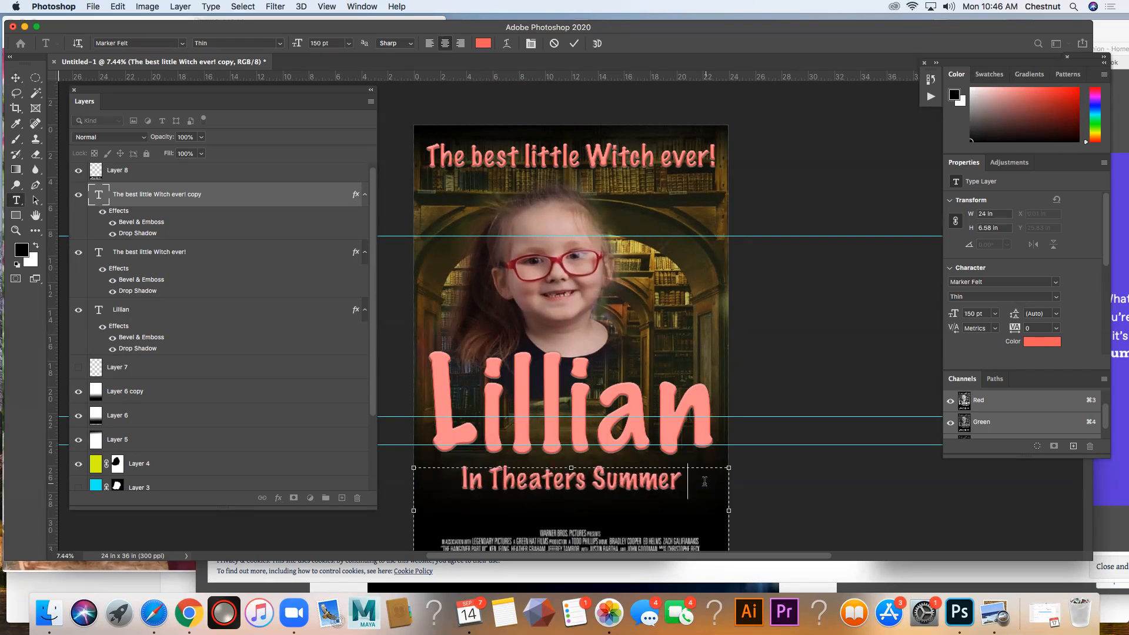
text( 2021)
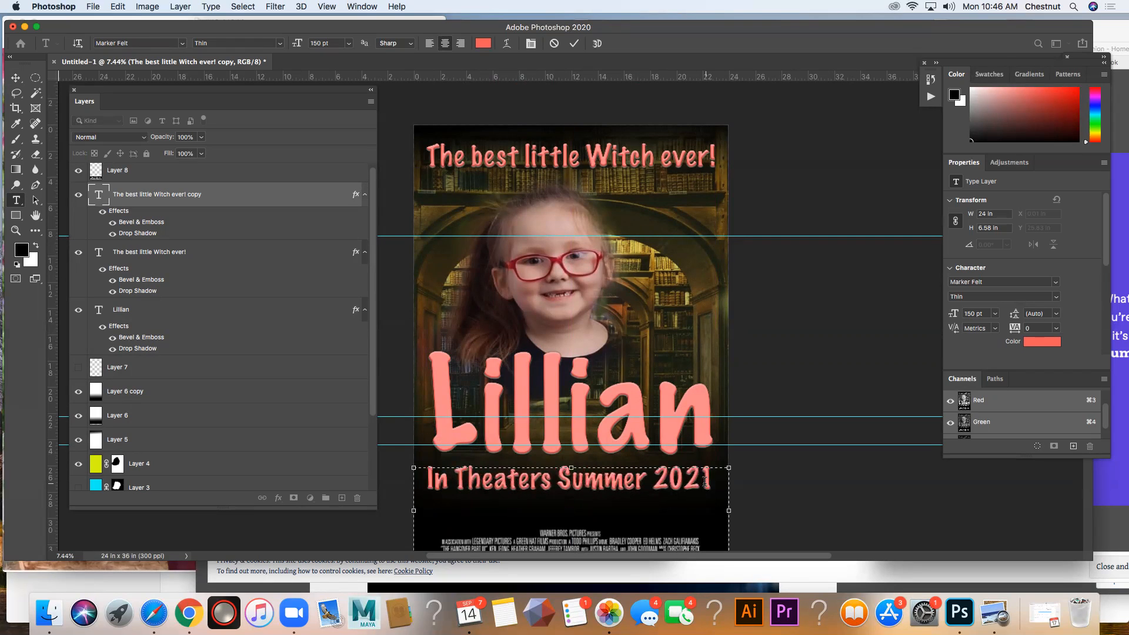
click(16, 78)
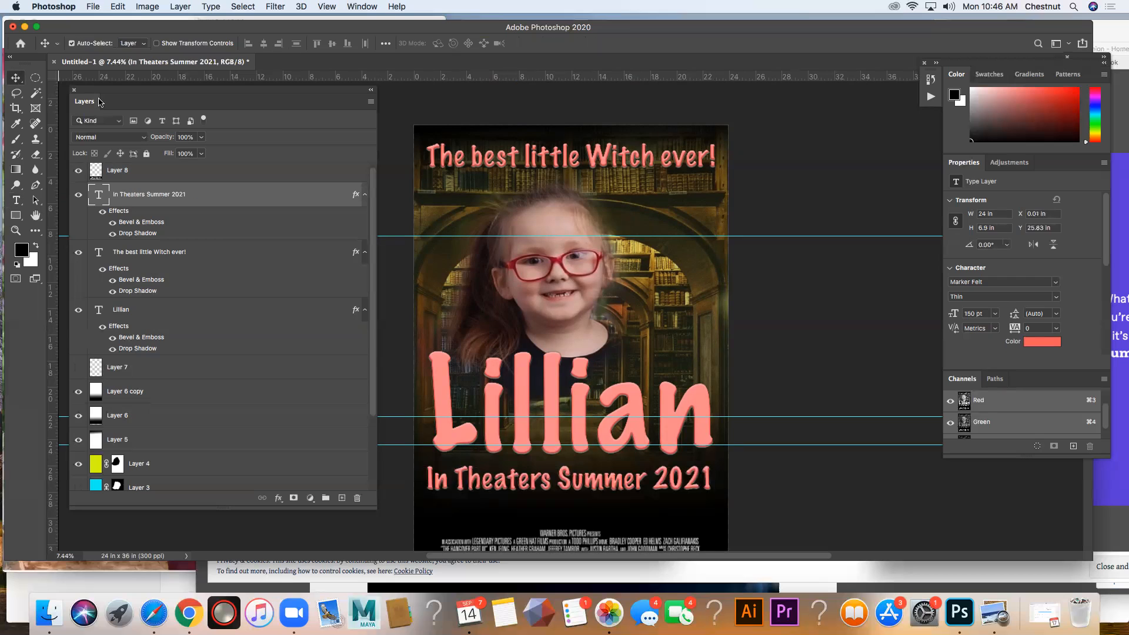
Step: Move the billing block layer slightly up within the black area at the poster's bottom, and deselect it
scroll(582, 497, down, 3)
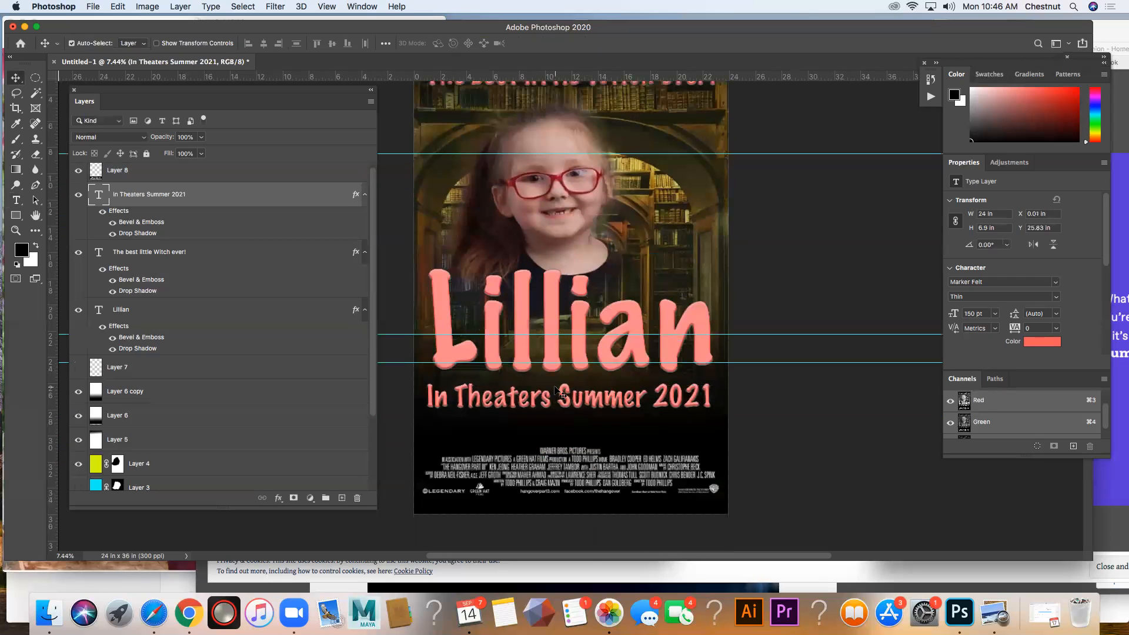
click(568, 470)
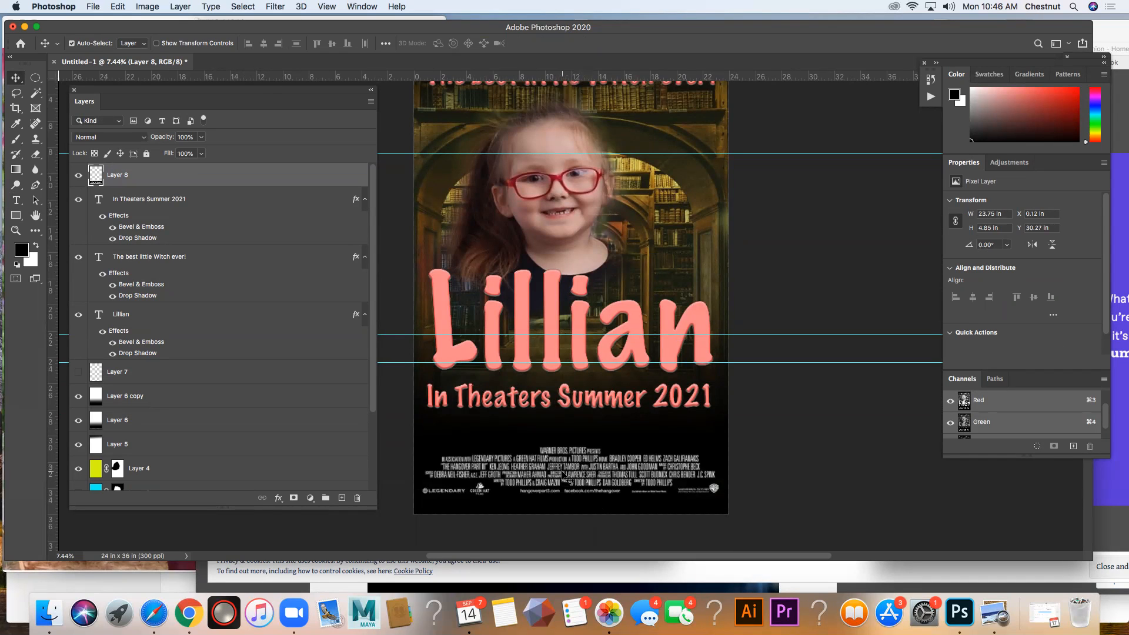
drag(566, 477, 563, 466)
click(768, 420)
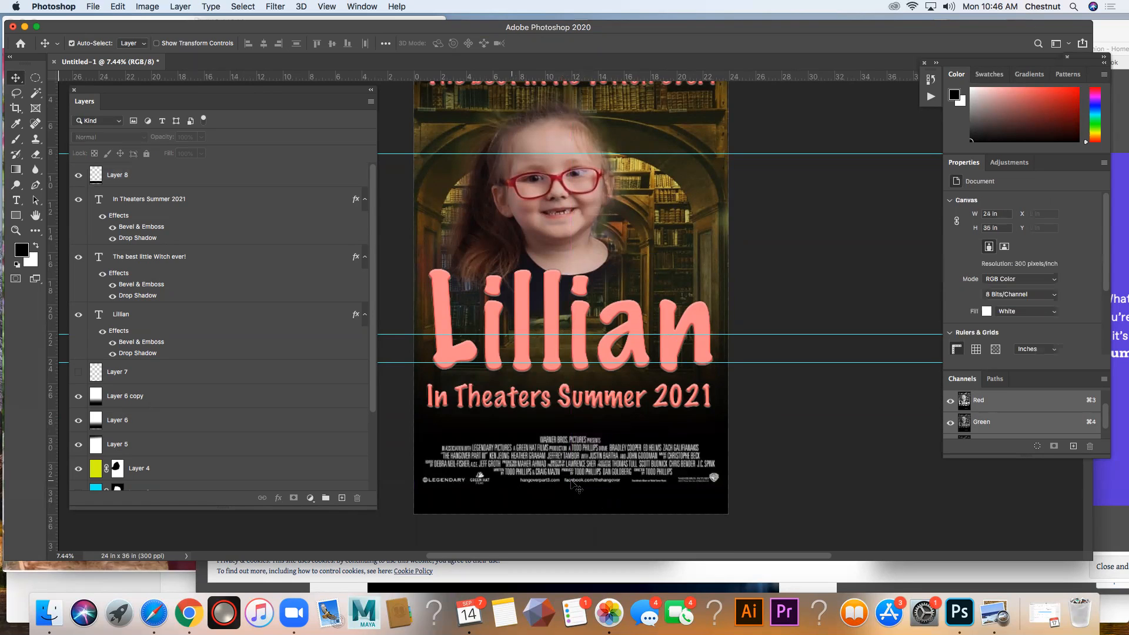
Step: Review the poster from the top tagline down to the billing block, and look through the lower layers in the stack
scroll(544, 446, up, 3)
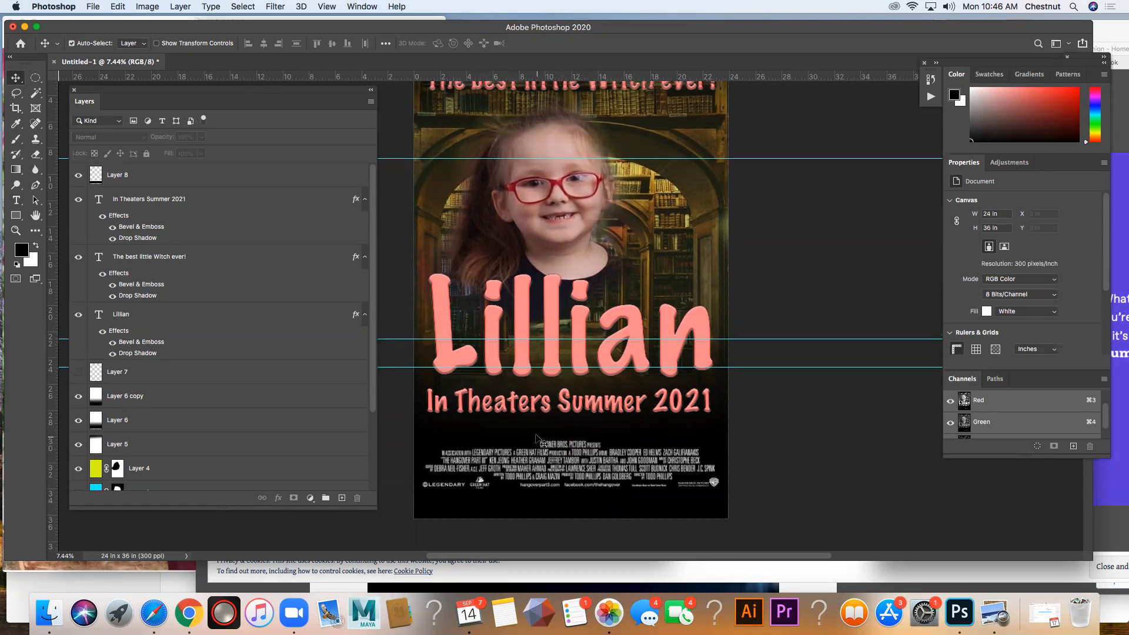
scroll(544, 475, up, 2)
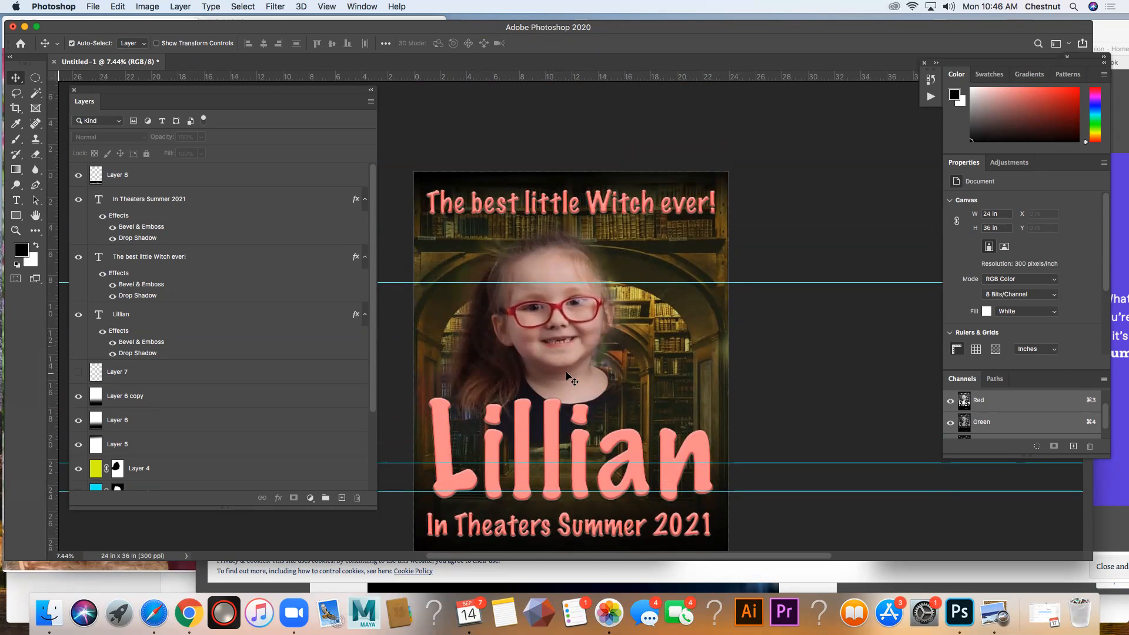
scroll(569, 377, down, 2)
scroll(587, 388, down, 3)
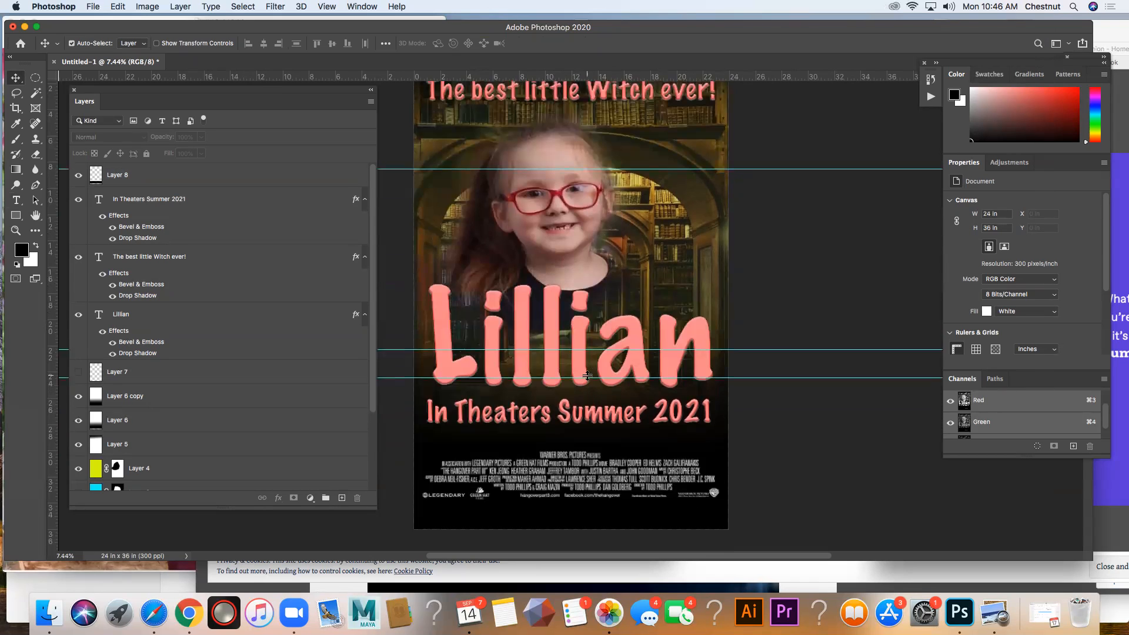
scroll(681, 376, up, 6)
scroll(696, 385, down, 4)
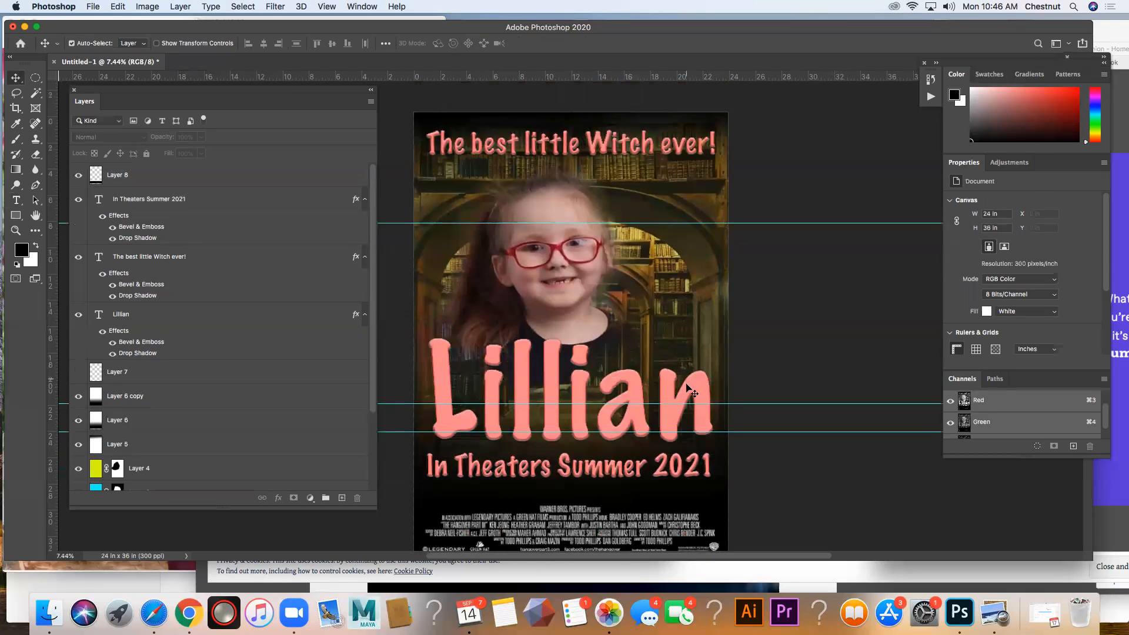
click(16, 230)
scroll(641, 406, down, 1)
scroll(129, 419, down, 2)
scroll(128, 419, down, 5)
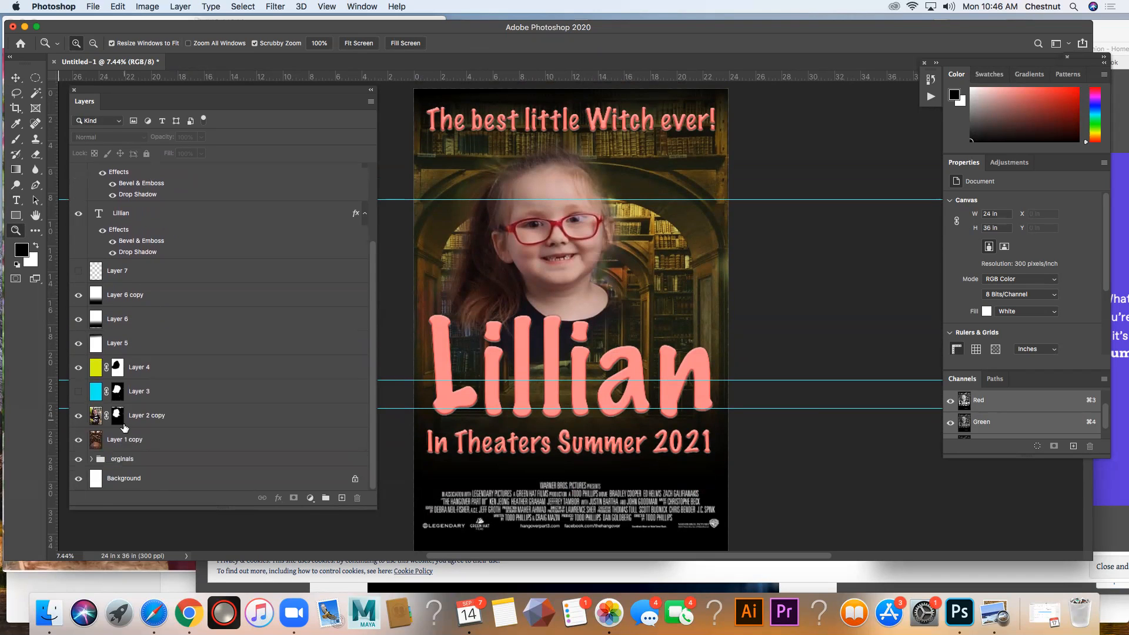